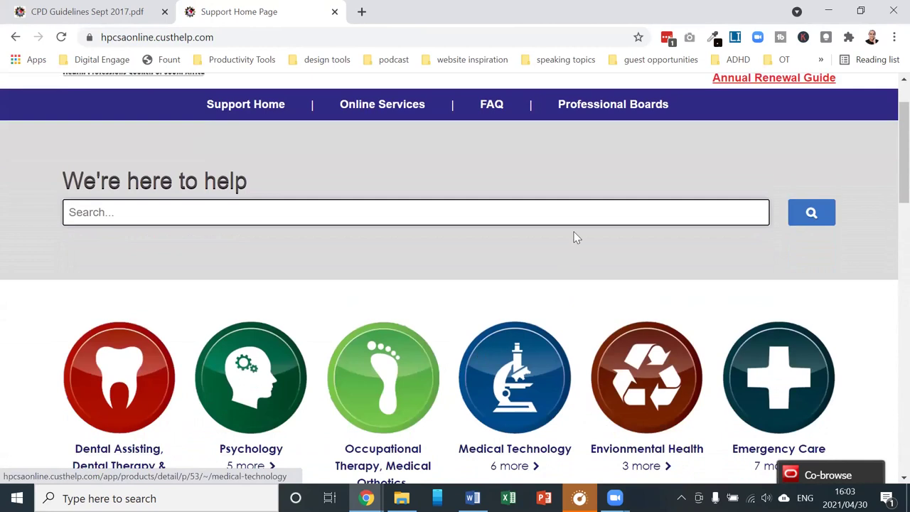
Open the HPCSA Online Services page and look over its online complaint and service request options.
{"action": "scroll", "coordinate": [392, 327], "scroll_direction": "down", "scroll_amount": 1}
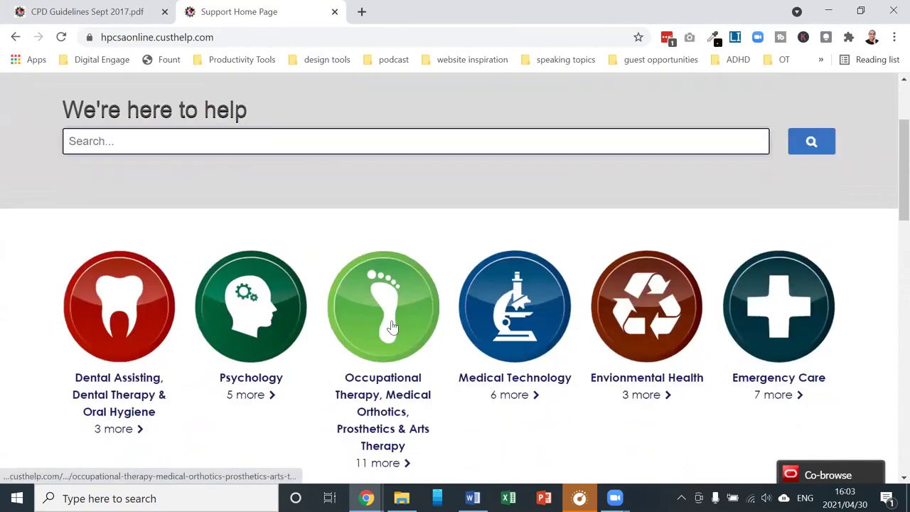
{"action": "scroll", "coordinate": [392, 327], "scroll_direction": "up", "scroll_amount": 2}
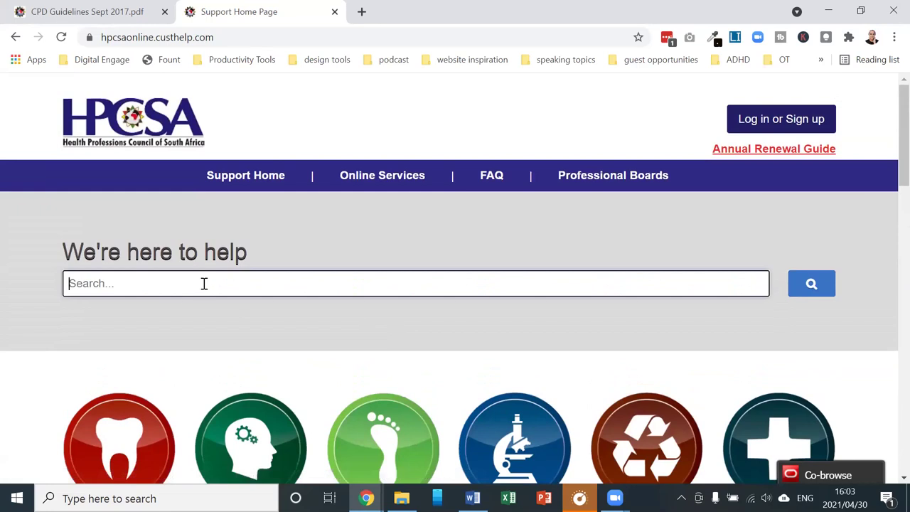
{"action": "left_click", "coordinate": [399, 179]}
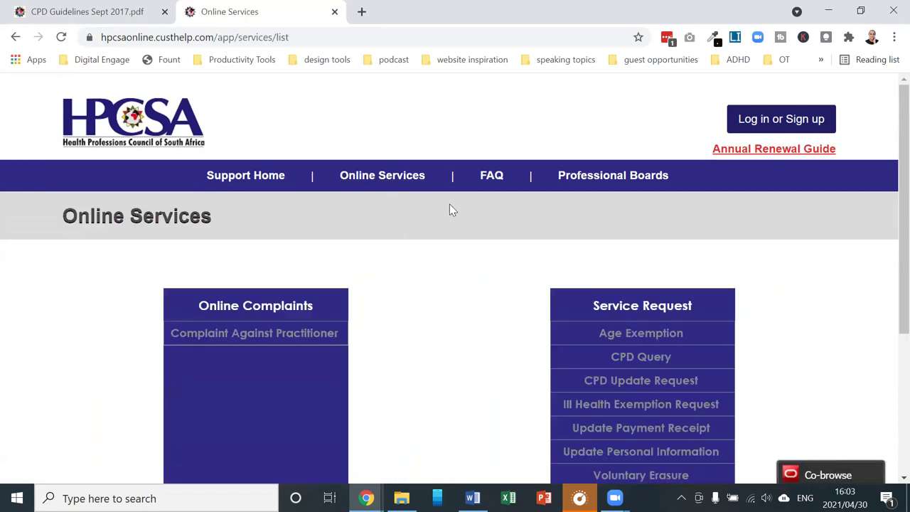
{"action": "scroll", "coordinate": [450, 207], "scroll_direction": "down", "scroll_amount": 1}
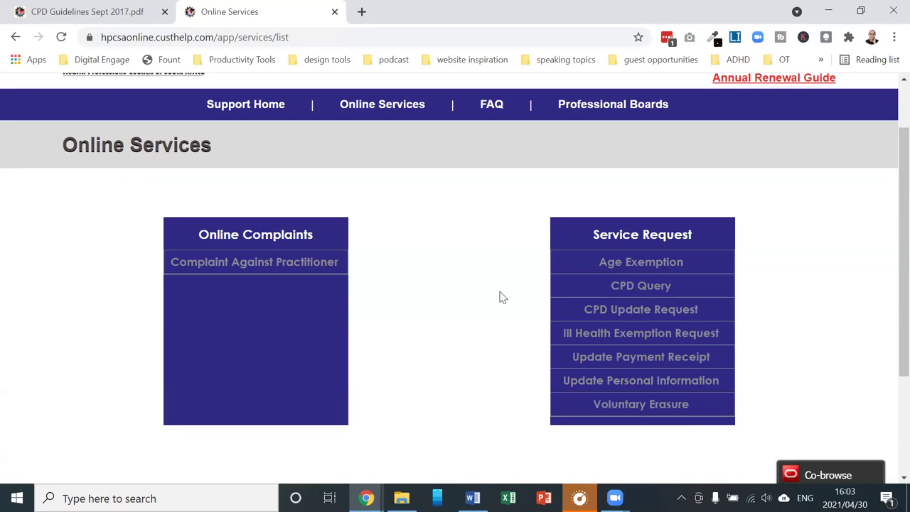
{"action": "scroll", "coordinate": [500, 297], "scroll_direction": "down", "scroll_amount": 1}
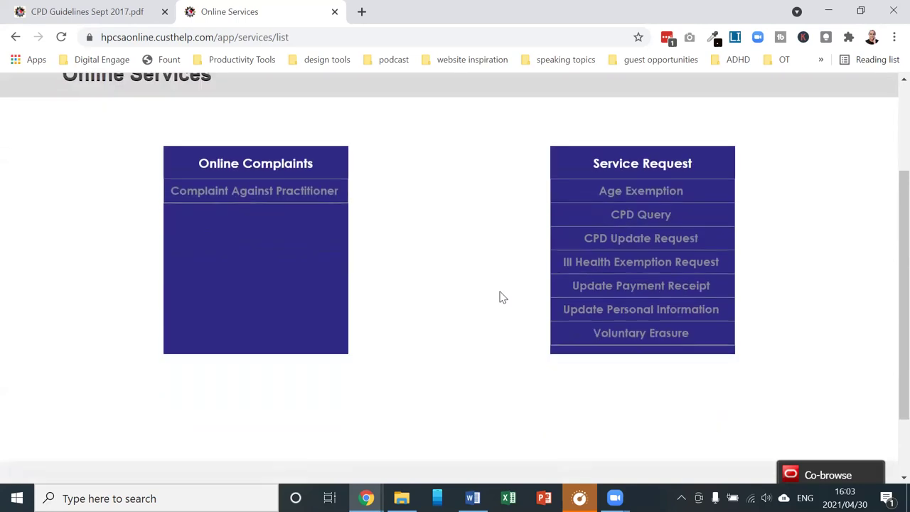
{"action": "scroll", "coordinate": [500, 296], "scroll_direction": "up", "scroll_amount": 3}
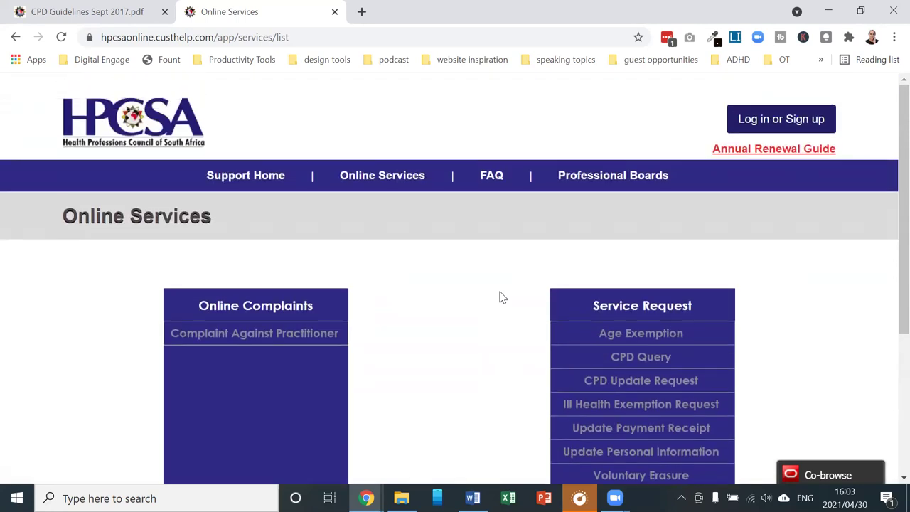
Open the site's login dialog and choose to create a new account instead of logging in.
{"action": "left_click", "coordinate": [785, 125]}
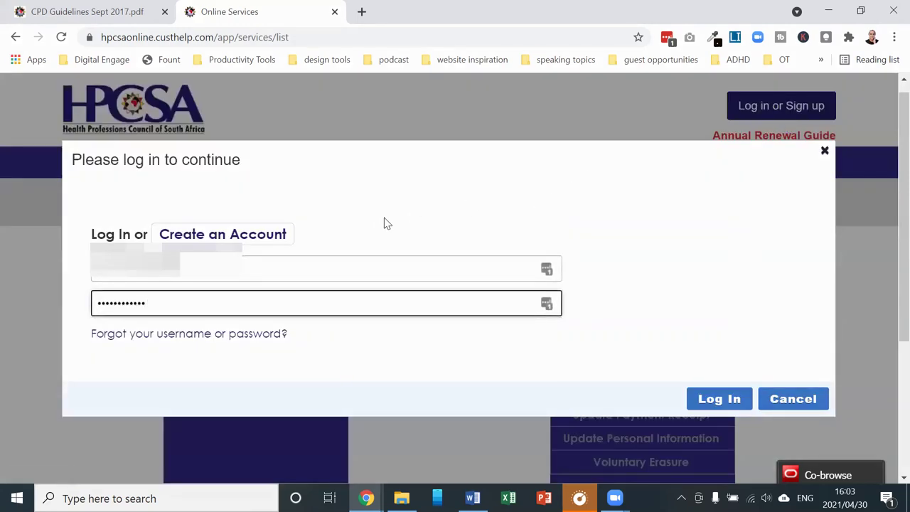
{"action": "left_click", "coordinate": [825, 152]}
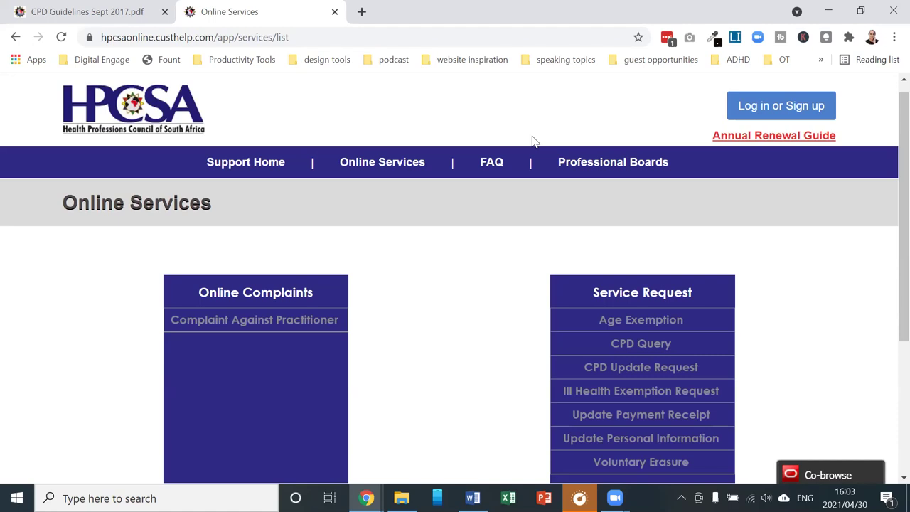
{"action": "left_click", "coordinate": [801, 106]}
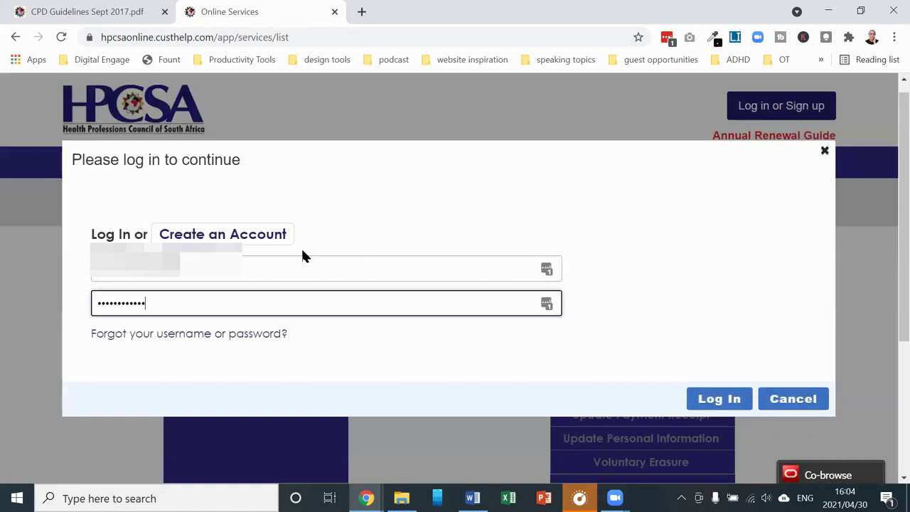
{"action": "left_click", "coordinate": [189, 239]}
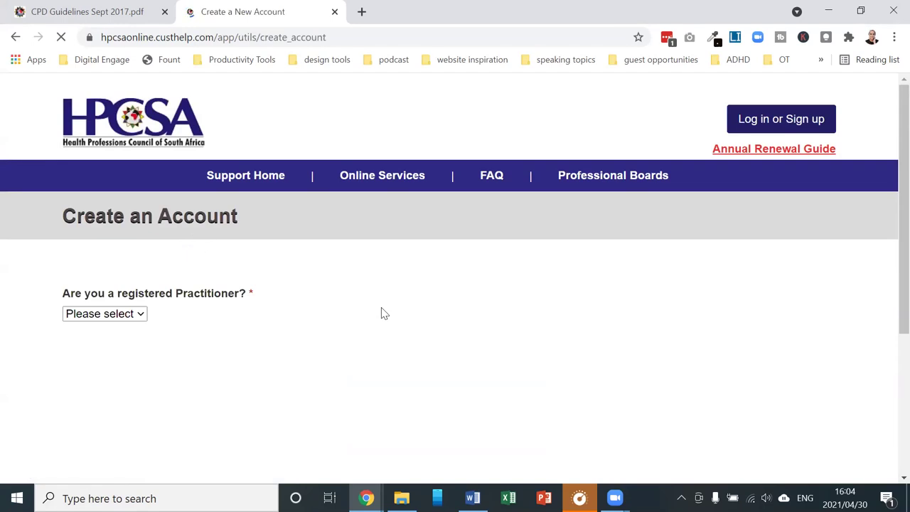
Answer Yes to the question asking whether you are a registered practitioner.
{"action": "scroll", "coordinate": [370, 309], "scroll_direction": "down", "scroll_amount": 1}
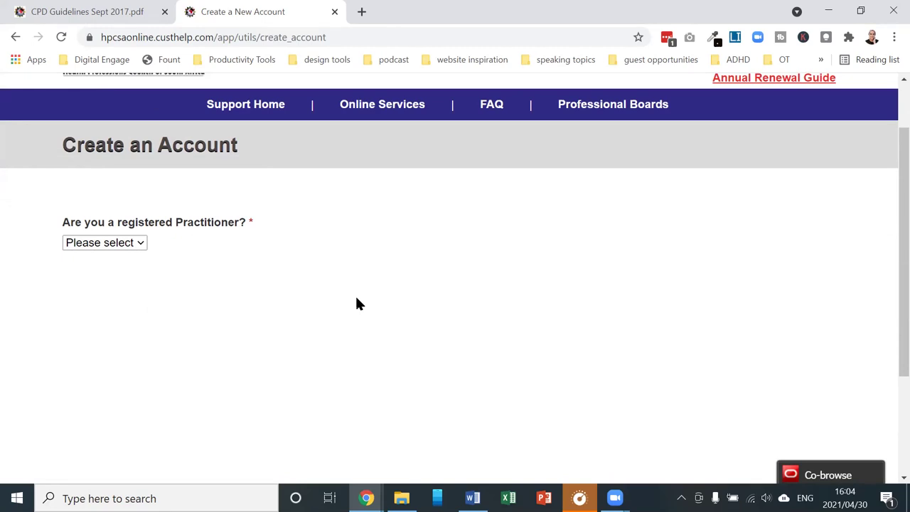
{"action": "left_click", "coordinate": [141, 245]}
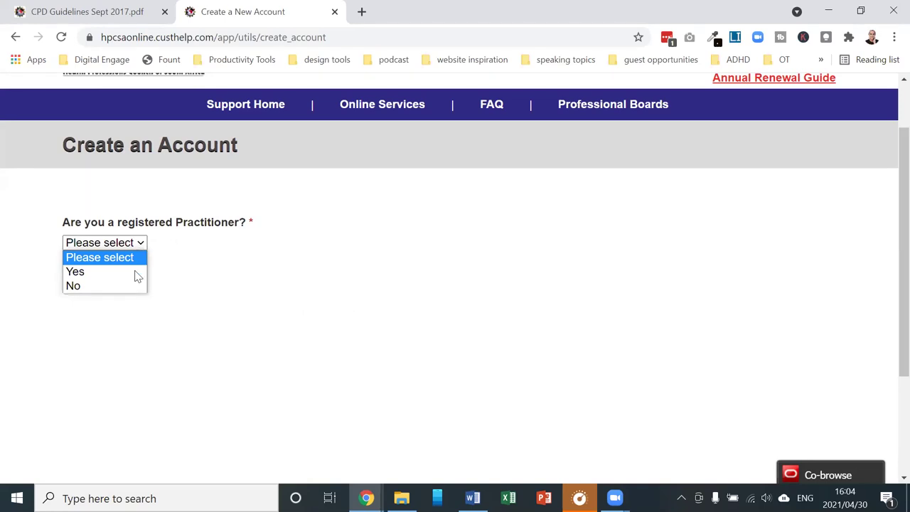
{"action": "left_click", "coordinate": [135, 271]}
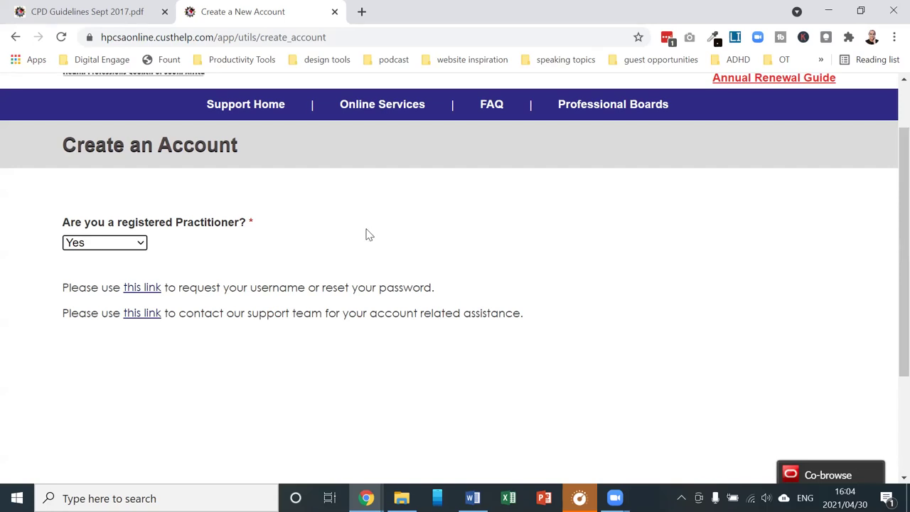
Change the registered practitioner answer to No to open the full account creation form.
{"action": "scroll", "coordinate": [366, 247], "scroll_direction": "up", "scroll_amount": 1}
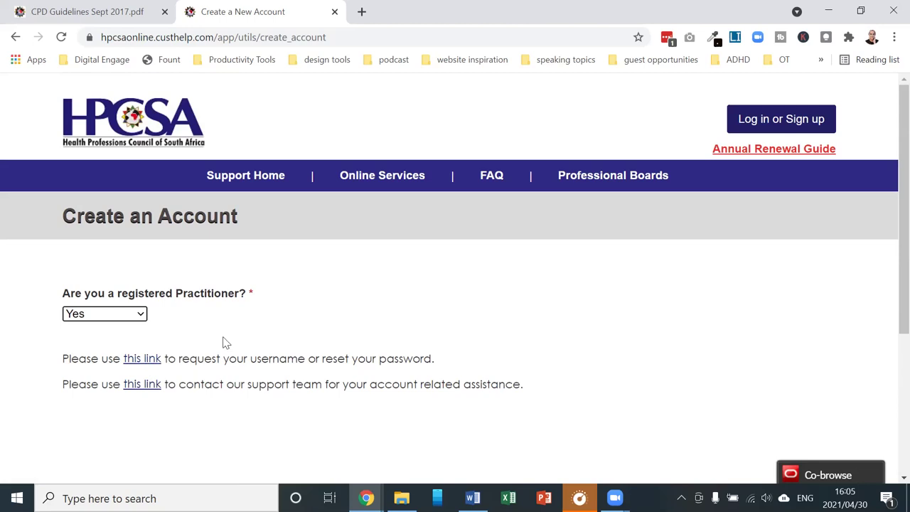
{"action": "left_click", "coordinate": [140, 317]}
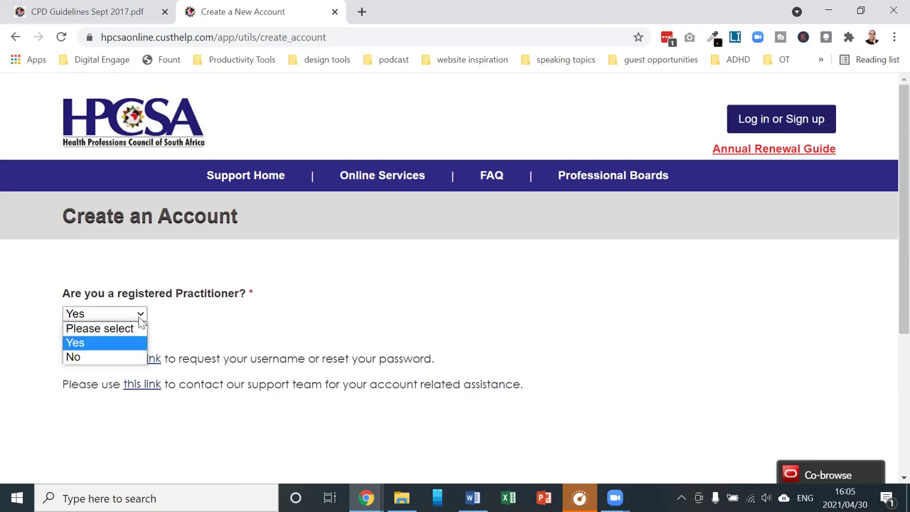
{"action": "left_click", "coordinate": [91, 359]}
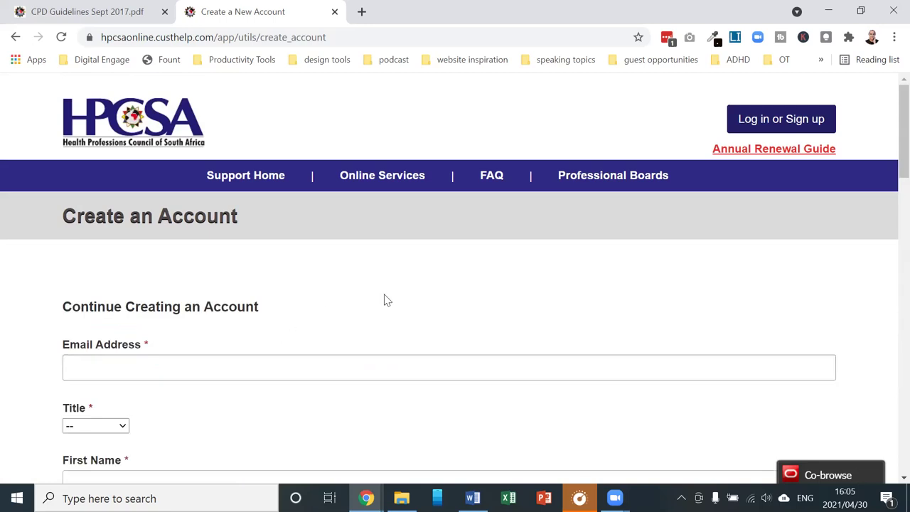
Examine the account form's required fields from the email address and names through identity details, password, gender and race.
{"action": "scroll", "coordinate": [386, 299], "scroll_direction": "down", "scroll_amount": 1}
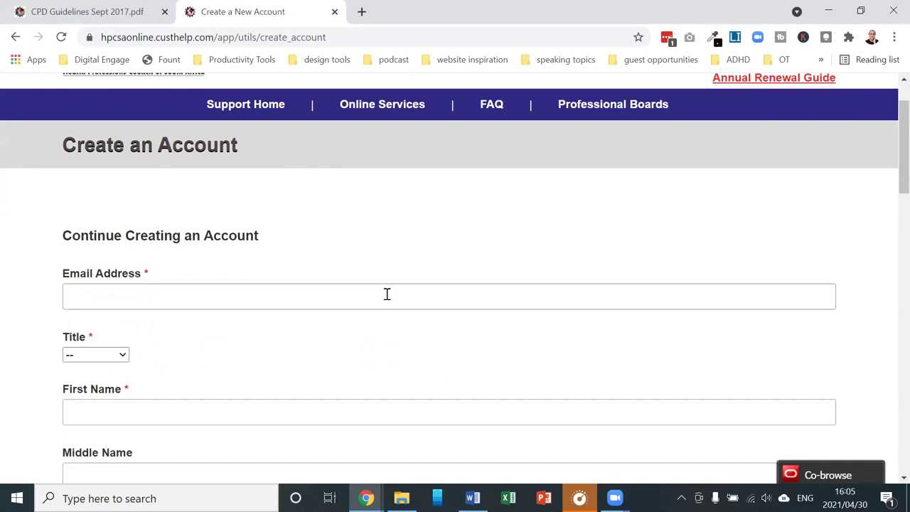
{"action": "scroll", "coordinate": [386, 294], "scroll_direction": "down", "scroll_amount": 1}
{"action": "scroll", "coordinate": [368, 266], "scroll_direction": "down", "scroll_amount": 1}
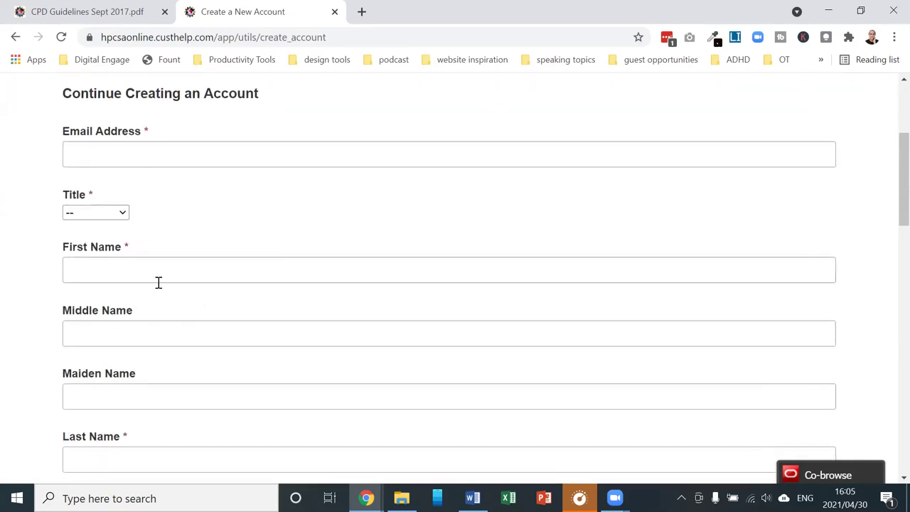
{"action": "scroll", "coordinate": [204, 306], "scroll_direction": "down", "scroll_amount": 4}
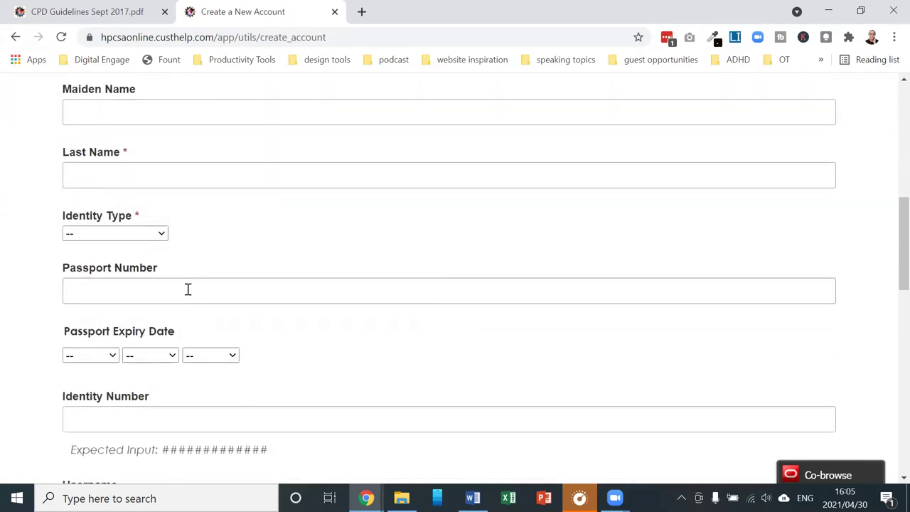
{"action": "scroll", "coordinate": [207, 293], "scroll_direction": "down", "scroll_amount": 1}
{"action": "scroll", "coordinate": [292, 291], "scroll_direction": "down", "scroll_amount": 1}
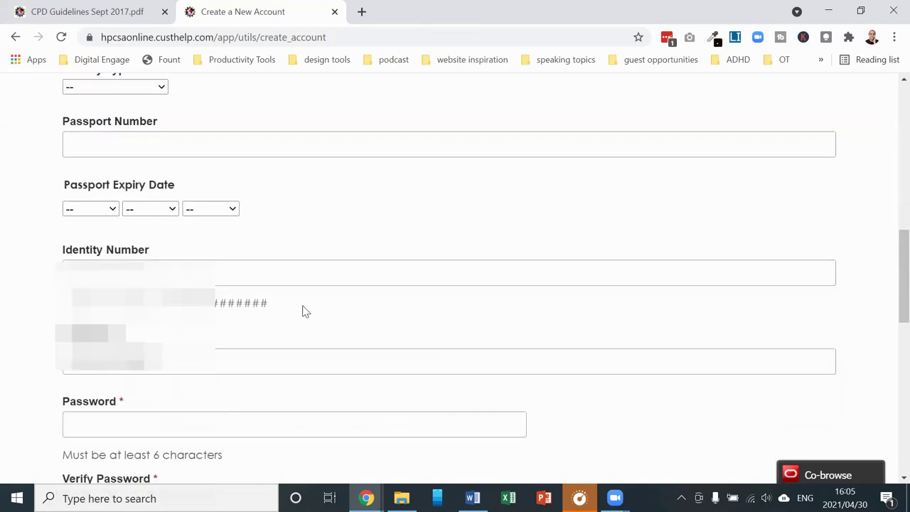
{"action": "scroll", "coordinate": [302, 311], "scroll_direction": "down", "scroll_amount": 2}
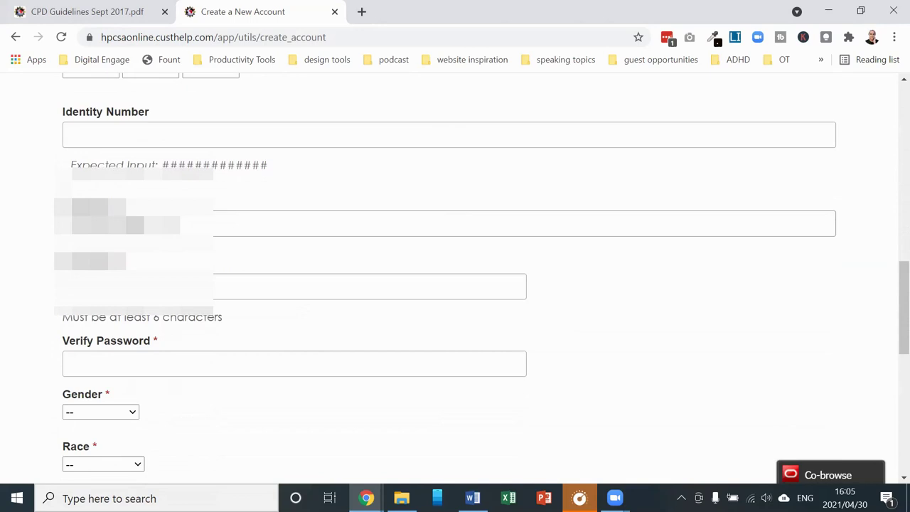
Bring up the Username field's hint and review the form's remaining personal, contact and communication fields.
{"action": "left_click", "coordinate": [356, 223]}
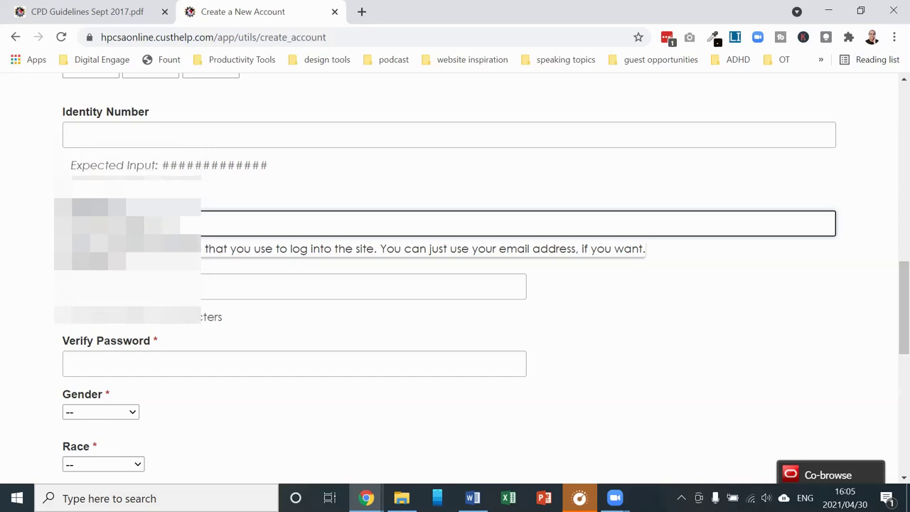
{"action": "scroll", "coordinate": [234, 208], "scroll_direction": "up", "scroll_amount": 2}
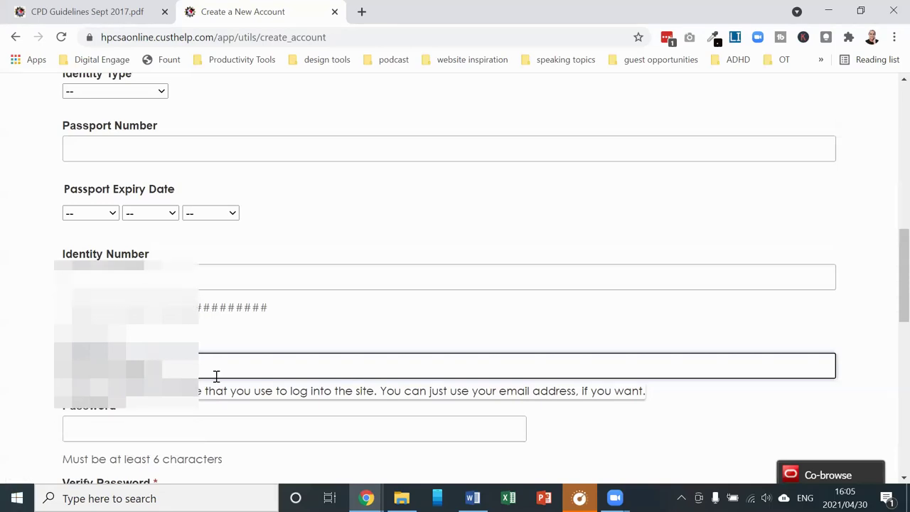
{"action": "scroll", "coordinate": [215, 377], "scroll_direction": "down", "scroll_amount": 4}
{"action": "scroll", "coordinate": [215, 377], "scroll_direction": "down", "scroll_amount": 4}
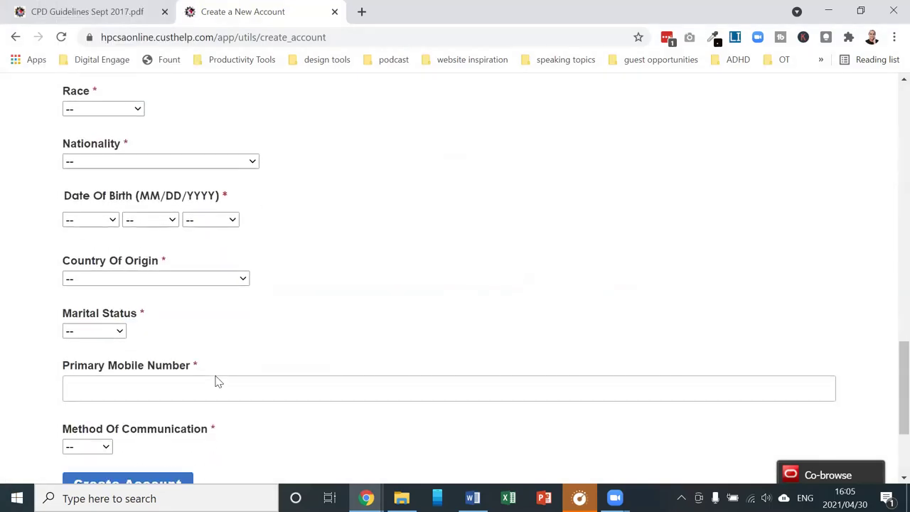
{"action": "scroll", "coordinate": [217, 379], "scroll_direction": "up", "scroll_amount": 2}
{"action": "scroll", "coordinate": [218, 382], "scroll_direction": "up", "scroll_amount": 5}
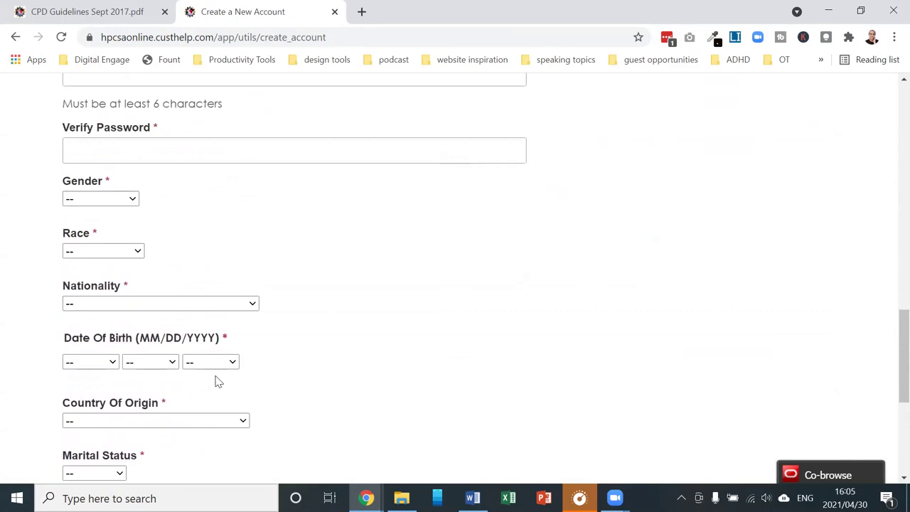
{"action": "scroll", "coordinate": [218, 382], "scroll_direction": "up", "scroll_amount": 6}
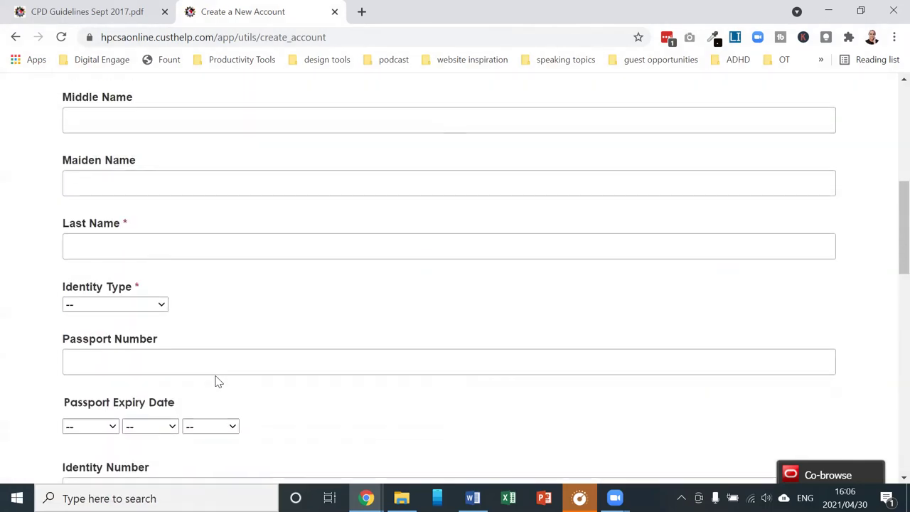
{"action": "scroll", "coordinate": [218, 381], "scroll_direction": "down", "scroll_amount": 5}
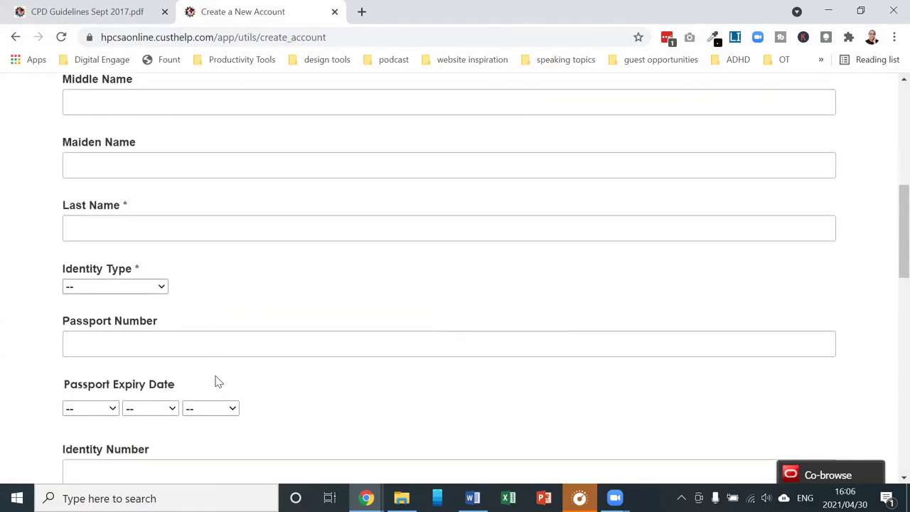
{"action": "scroll", "coordinate": [219, 382], "scroll_direction": "down", "scroll_amount": 4}
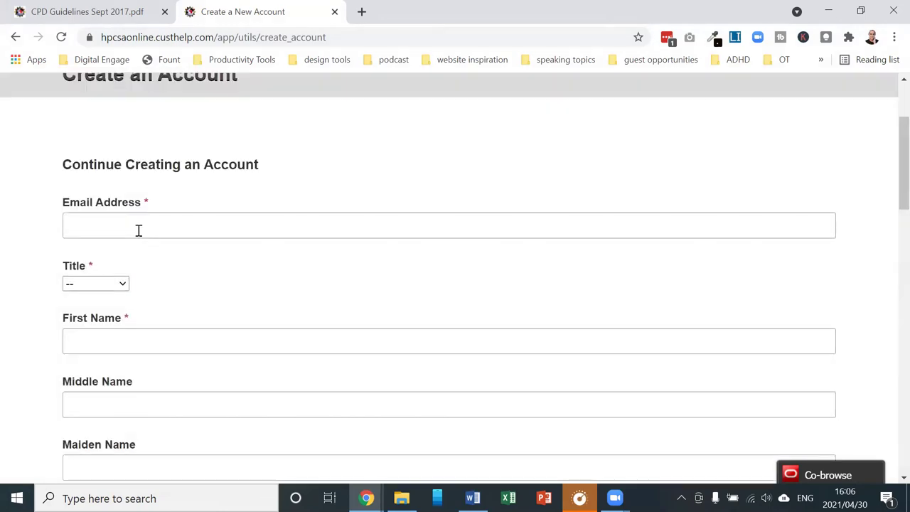
Activate the Email Address field and set the form's method of communication to Email.
{"action": "left_click", "coordinate": [138, 230]}
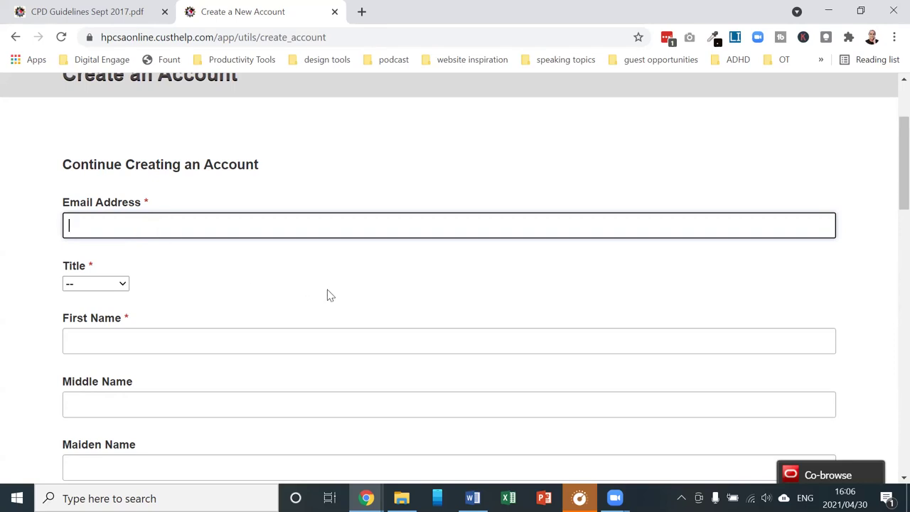
{"action": "scroll", "coordinate": [330, 295], "scroll_direction": "down", "scroll_amount": 7}
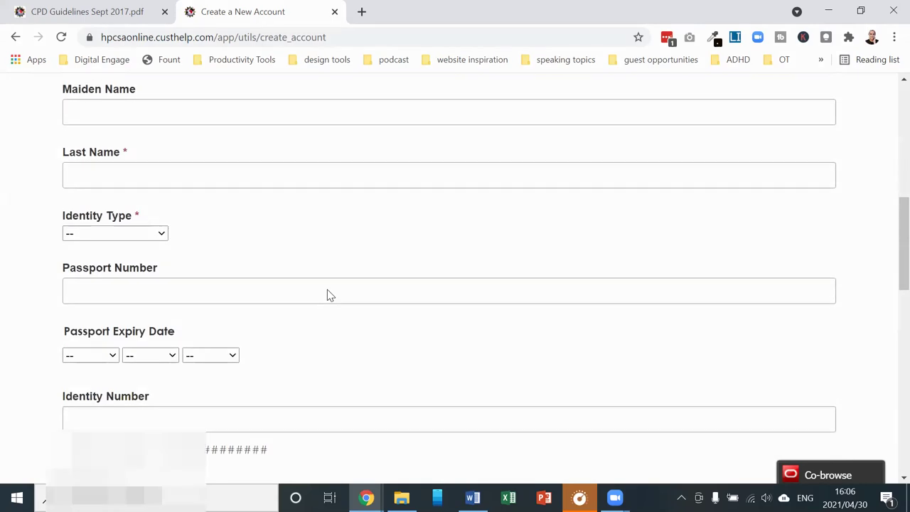
{"action": "scroll", "coordinate": [329, 294], "scroll_direction": "down", "scroll_amount": 3}
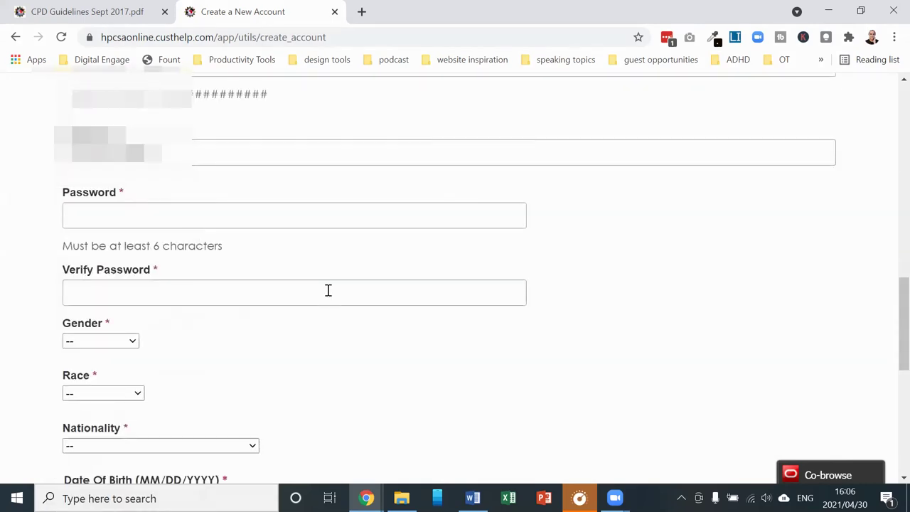
{"action": "scroll", "coordinate": [329, 290], "scroll_direction": "down", "scroll_amount": 1}
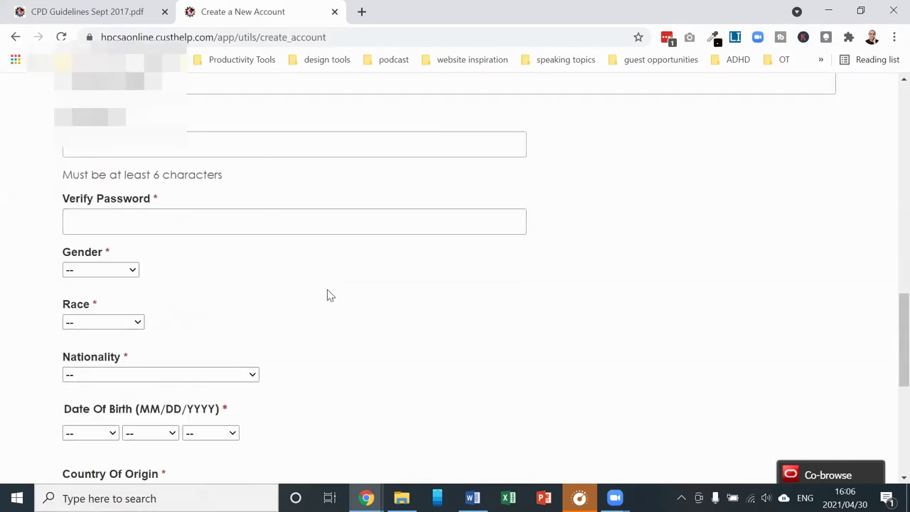
{"action": "scroll", "coordinate": [327, 295], "scroll_direction": "down", "scroll_amount": 5}
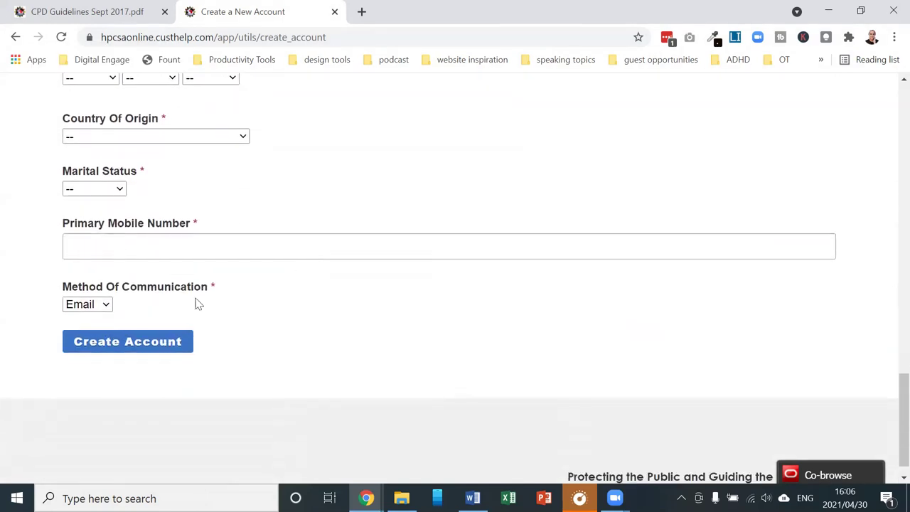
{"action": "scroll", "coordinate": [332, 343], "scroll_direction": "up", "scroll_amount": 11}
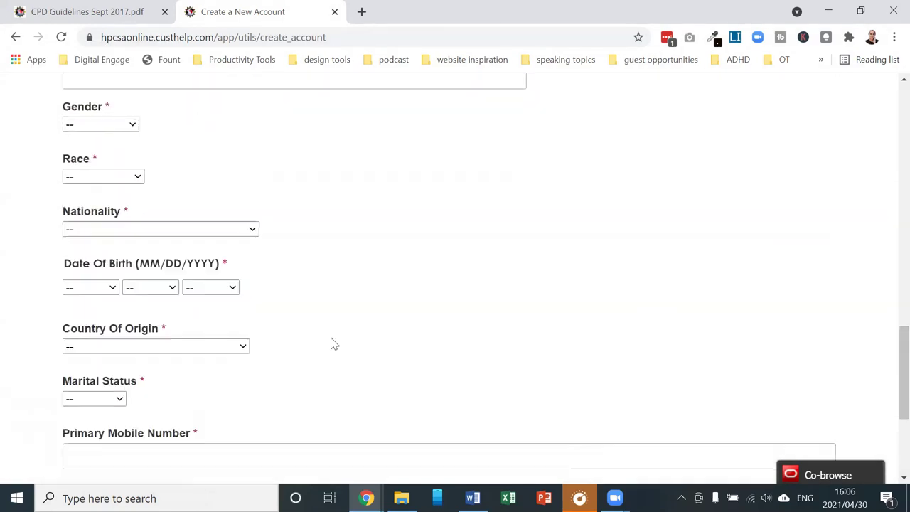
{"action": "scroll", "coordinate": [331, 343], "scroll_direction": "up", "scroll_amount": 5}
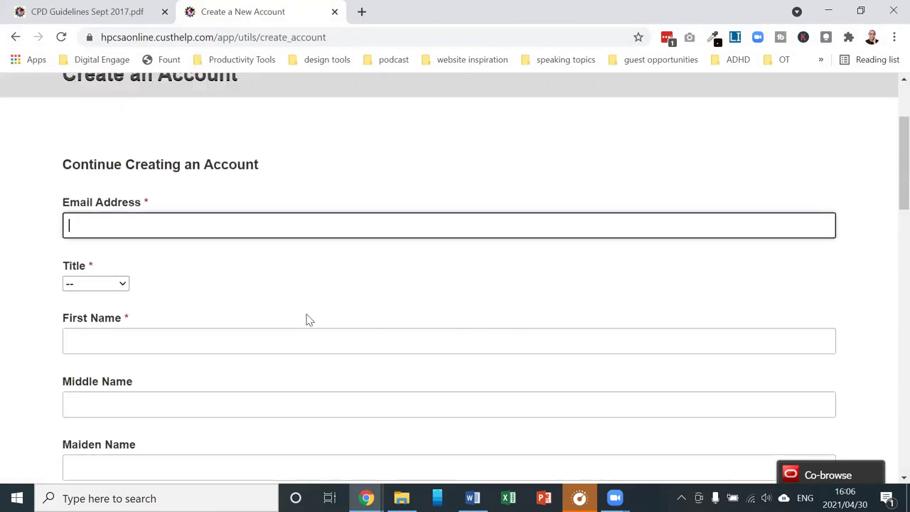
Leave the account creation form and bring up the site's log-in form.
{"action": "scroll", "coordinate": [309, 320], "scroll_direction": "up", "scroll_amount": 1}
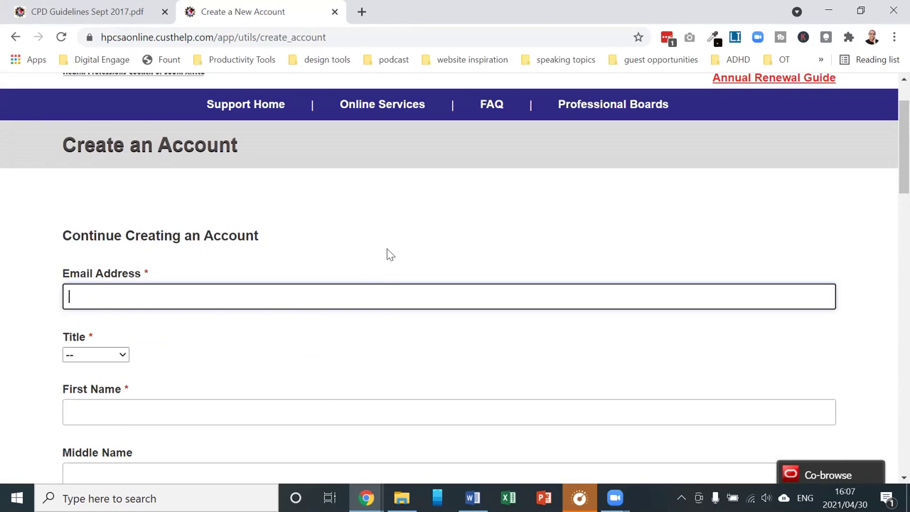
{"action": "scroll", "coordinate": [393, 285], "scroll_direction": "up", "scroll_amount": 1}
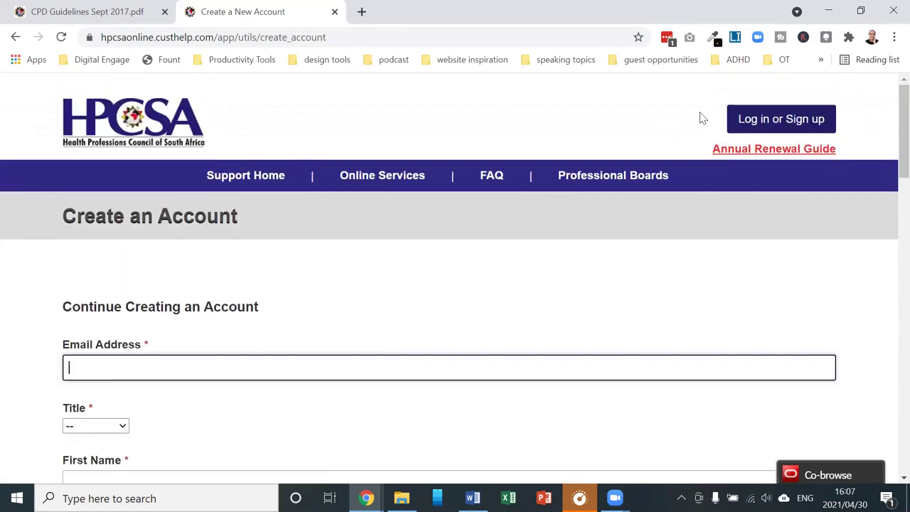
{"action": "left_click", "coordinate": [762, 124]}
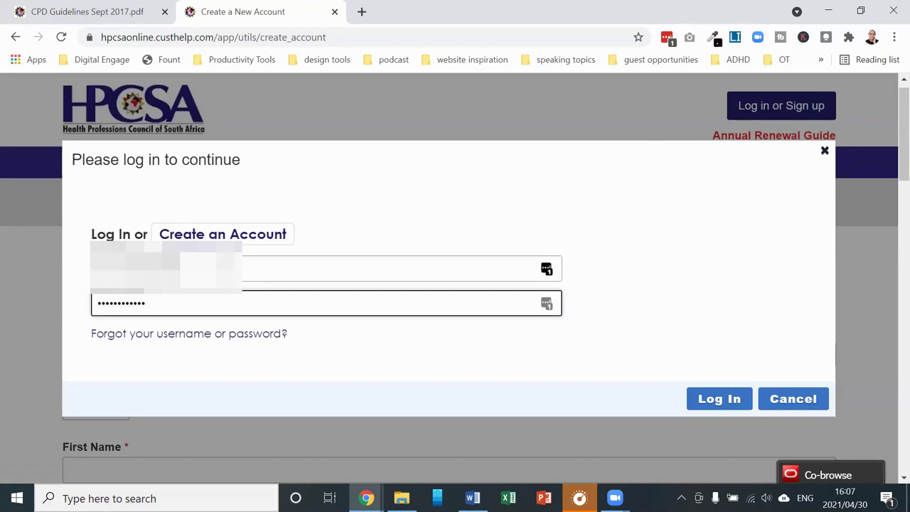
Clear the prefilled username and password from the log-in form.
{"action": "double_click", "coordinate": [136, 269]}
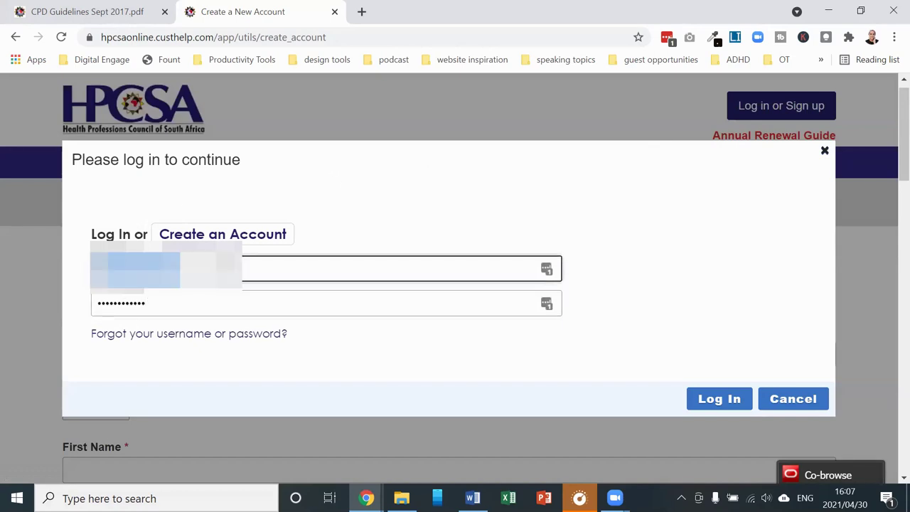
{"action": "key", "text": "BackSpace"}
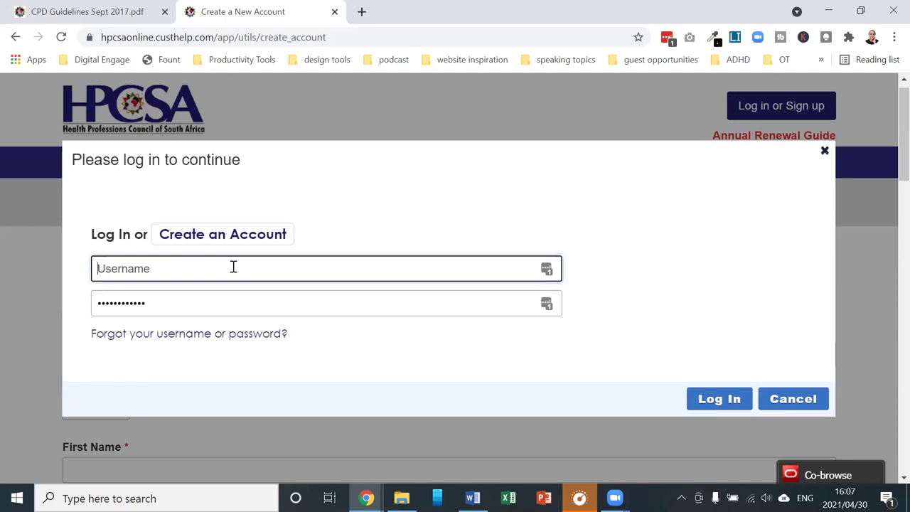
{"action": "double_click", "coordinate": [229, 297]}
{"action": "key", "text": "BackSpace"}
{"action": "left_click", "coordinate": [236, 269]}
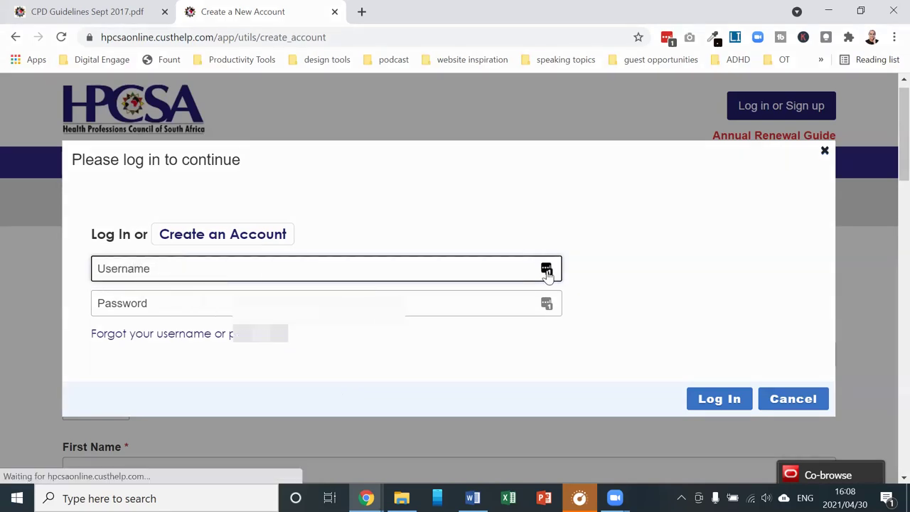
Fill in the account username and password from the saved custhelp.com LastPass entry and log in.
{"action": "left_click", "coordinate": [545, 271]}
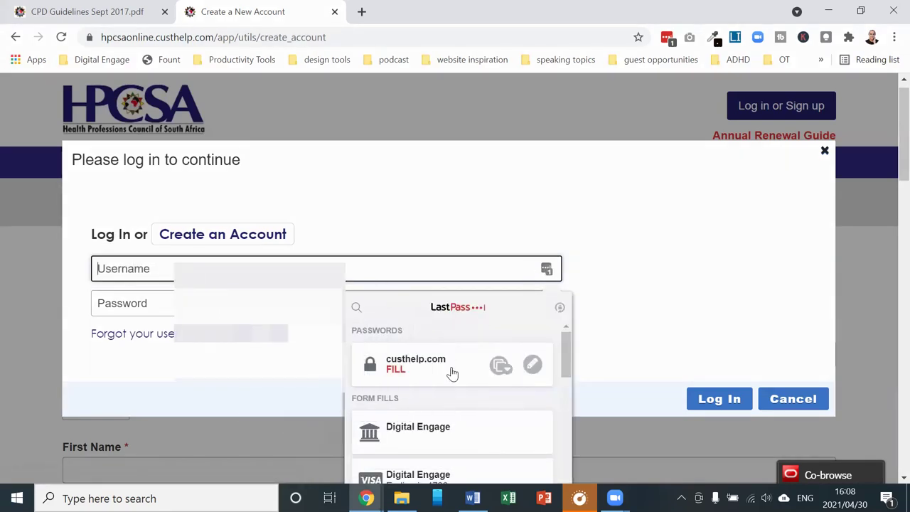
{"action": "left_click", "coordinate": [451, 372]}
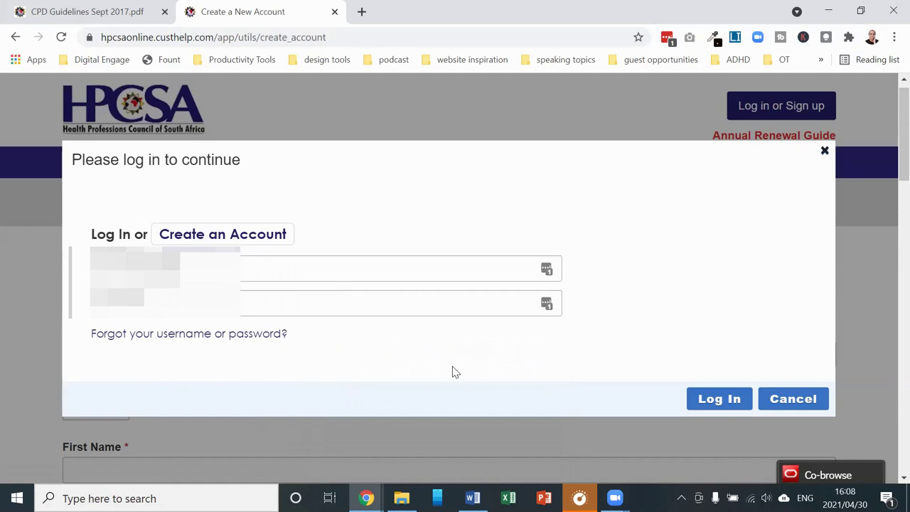
{"action": "left_click", "coordinate": [716, 399]}
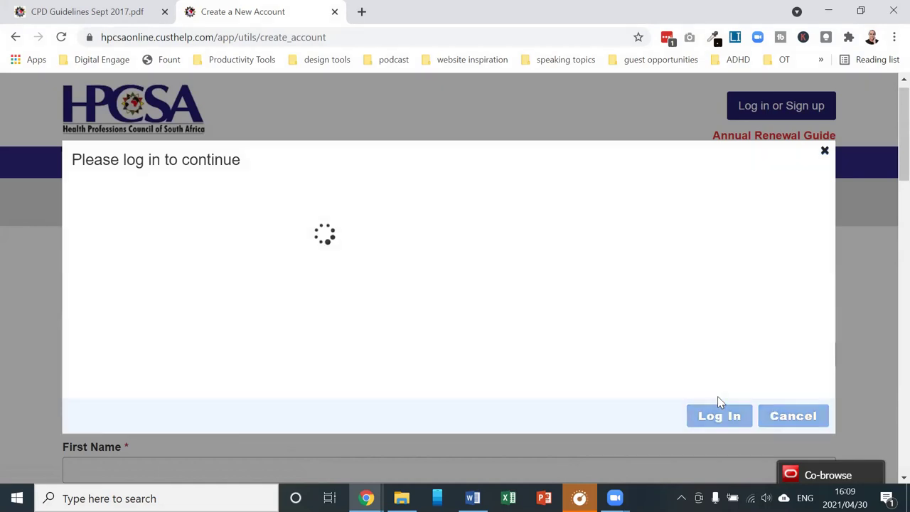
{"action": "left_click", "coordinate": [333, 287]}
{"action": "left_click", "coordinate": [563, 347]}
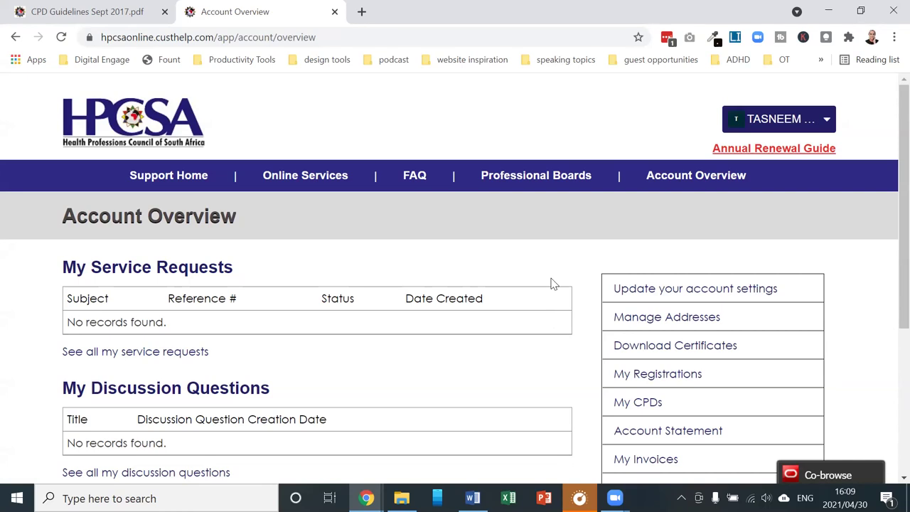
Look through the Account Overview's list of account options and view the My Invoices page.
{"action": "scroll", "coordinate": [583, 315], "scroll_direction": "down", "scroll_amount": 1}
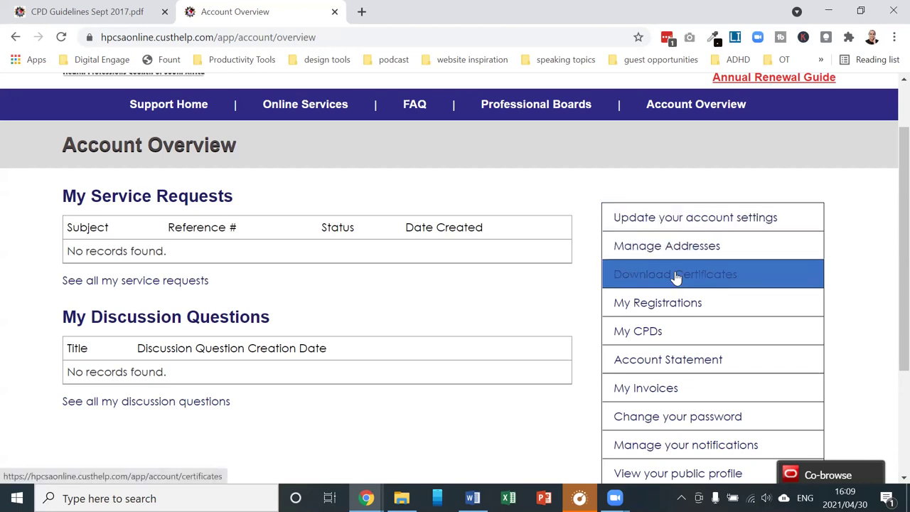
{"action": "scroll", "coordinate": [528, 294], "scroll_direction": "down", "scroll_amount": 1}
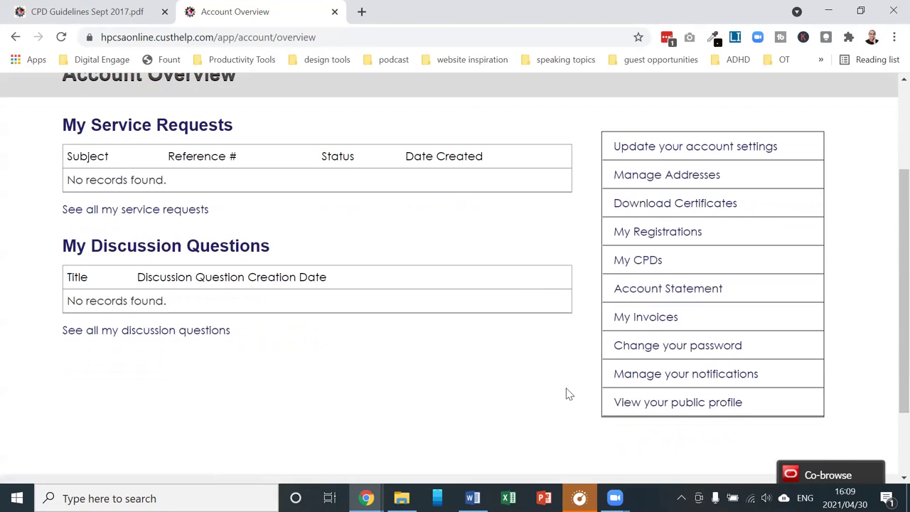
{"action": "scroll", "coordinate": [565, 395], "scroll_direction": "down", "scroll_amount": 1}
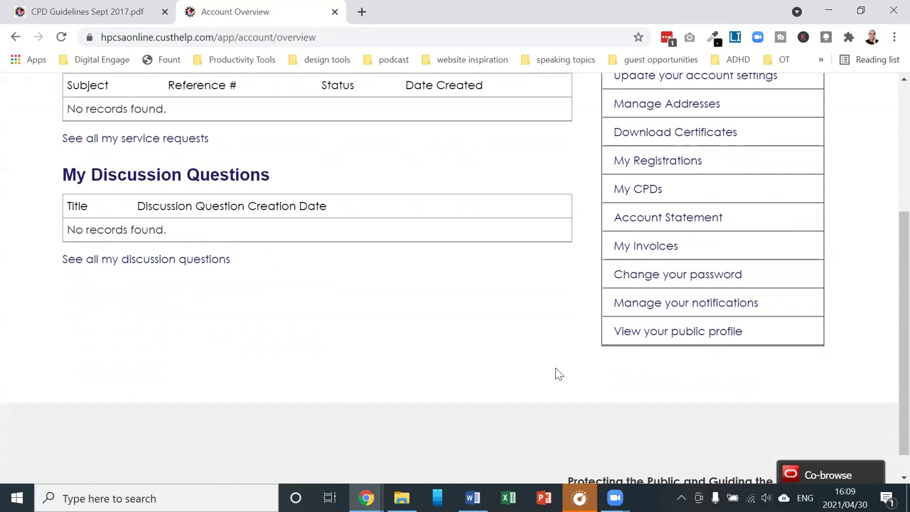
{"action": "left_click", "coordinate": [660, 251]}
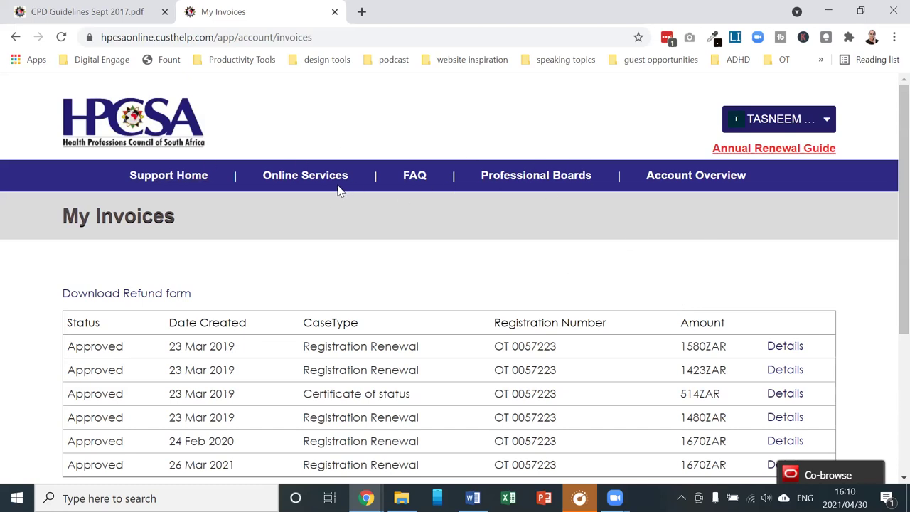
View the Online Services page, and return to the Account Overview to check the account menu's options.
{"action": "left_click", "coordinate": [280, 183]}
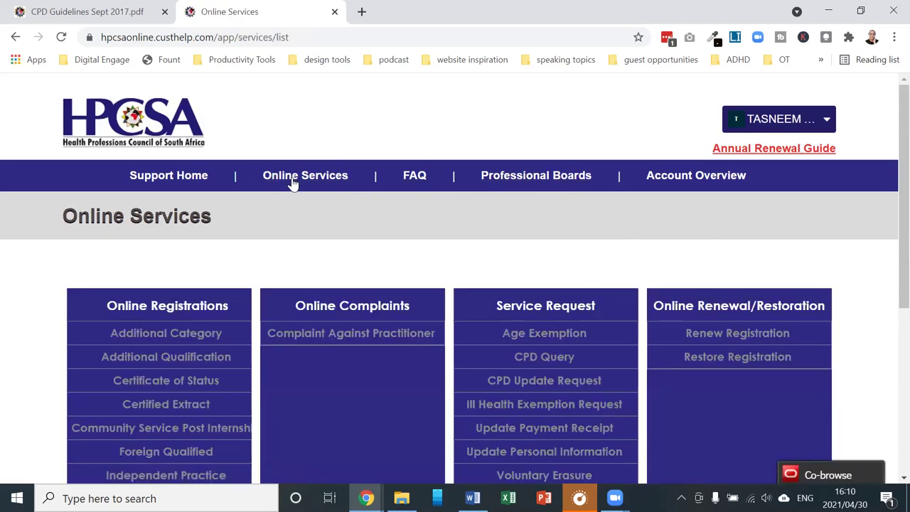
{"action": "left_click", "coordinate": [691, 178]}
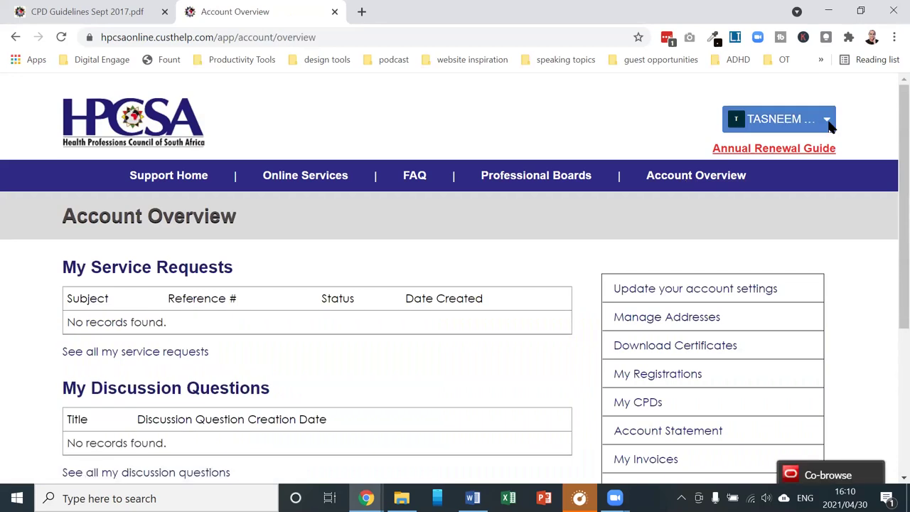
{"action": "left_click", "coordinate": [827, 121]}
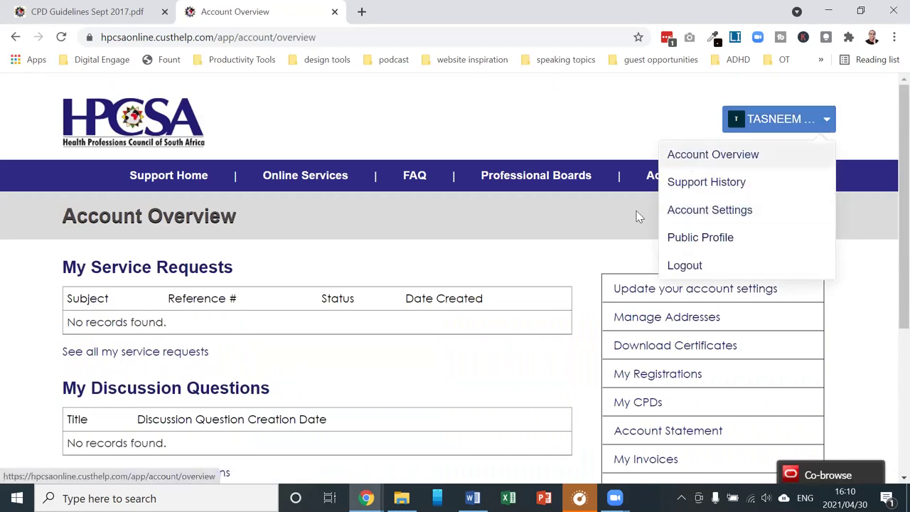
{"action": "left_click", "coordinate": [612, 216]}
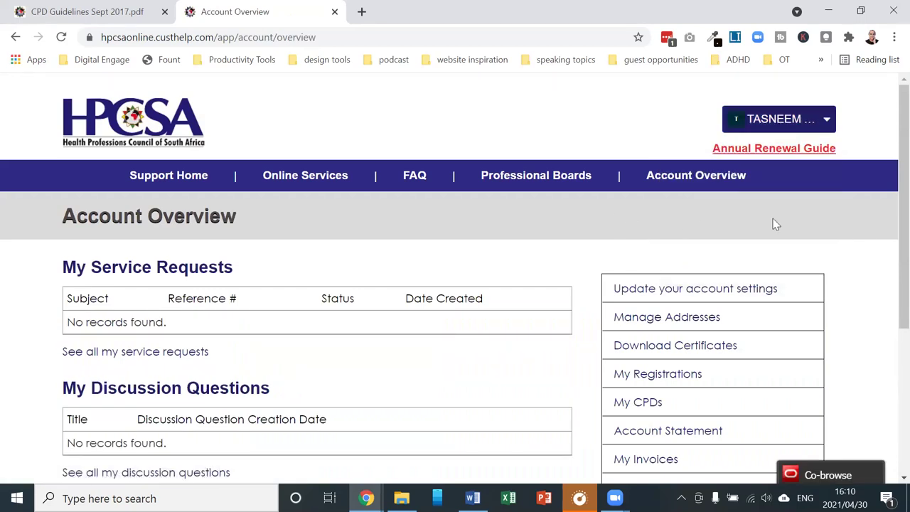
Open My CPDs from the Account Overview and proceed to the listed registration's CPD details.
{"action": "scroll", "coordinate": [867, 237], "scroll_direction": "down", "scroll_amount": 2}
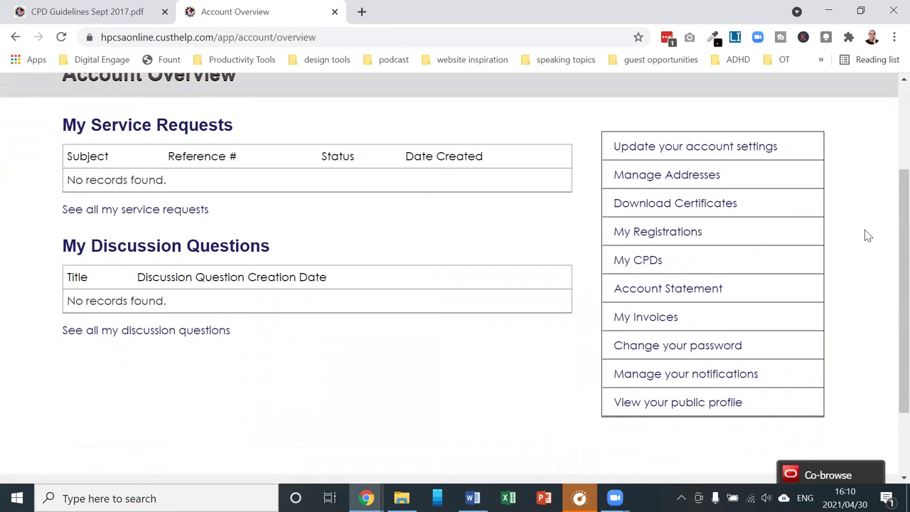
{"action": "left_click", "coordinate": [638, 265]}
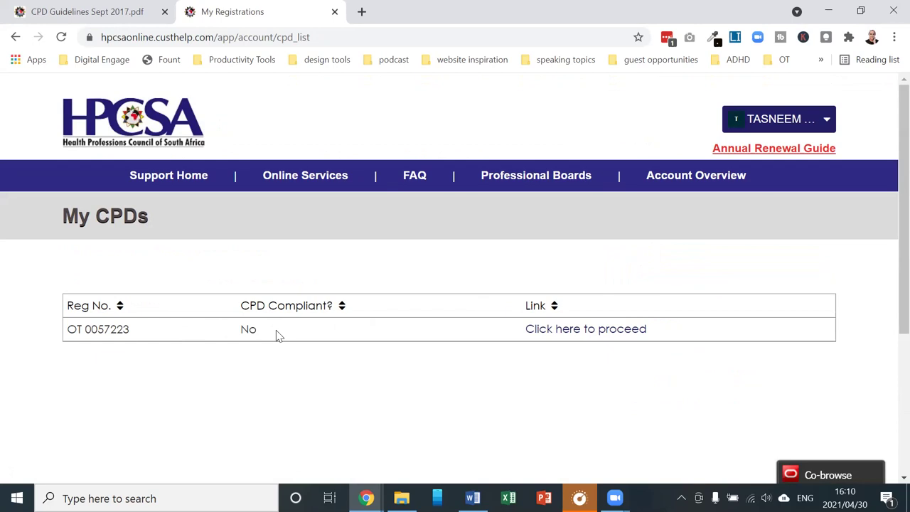
{"action": "left_click", "coordinate": [567, 334]}
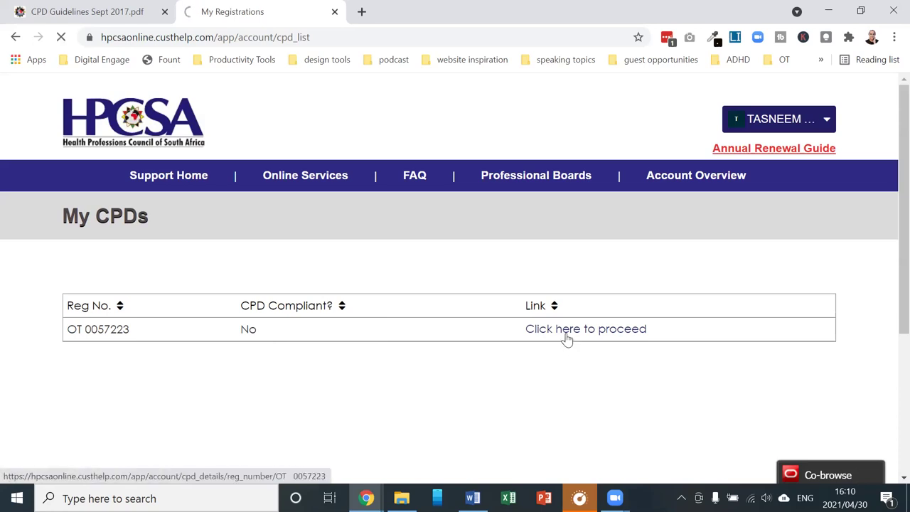
Review the registration's CPD points summary and start adding a new CPD.
{"action": "scroll", "coordinate": [523, 213], "scroll_direction": "down", "scroll_amount": 1}
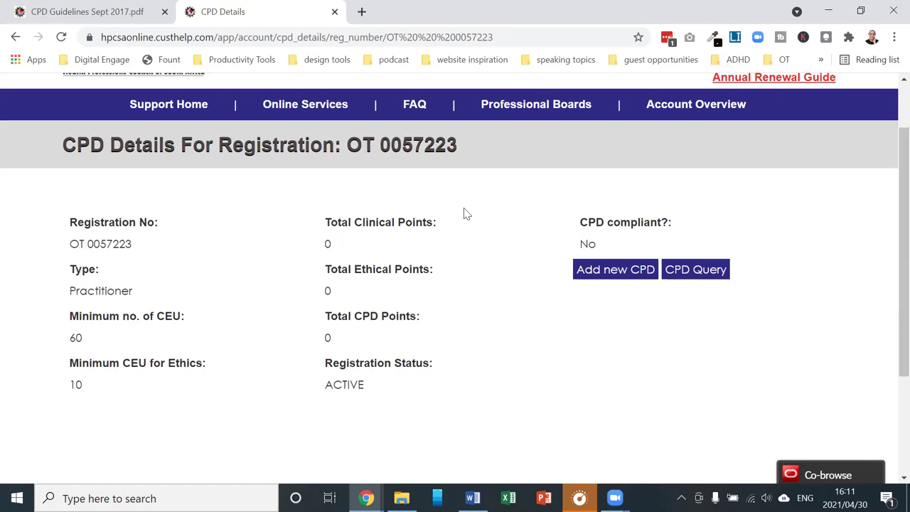
{"action": "scroll", "coordinate": [483, 233], "scroll_direction": "down", "scroll_amount": 1}
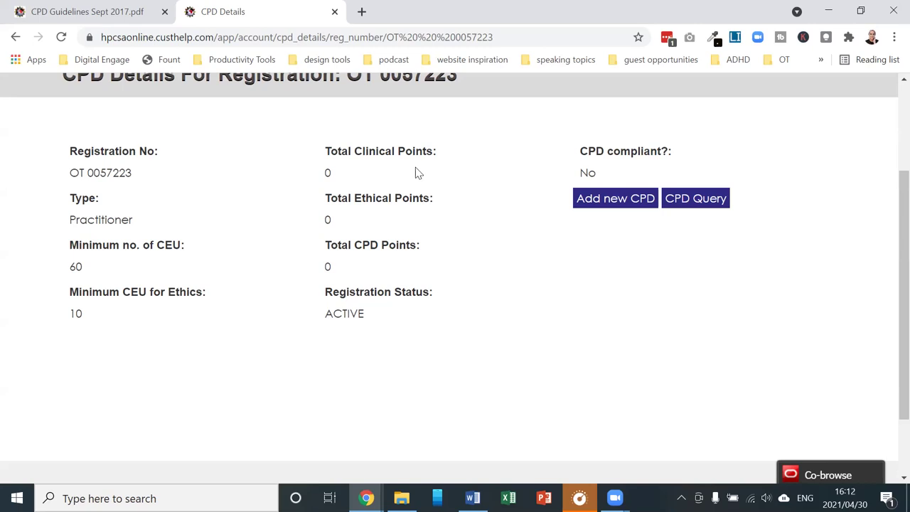
{"action": "left_click", "coordinate": [621, 201]}
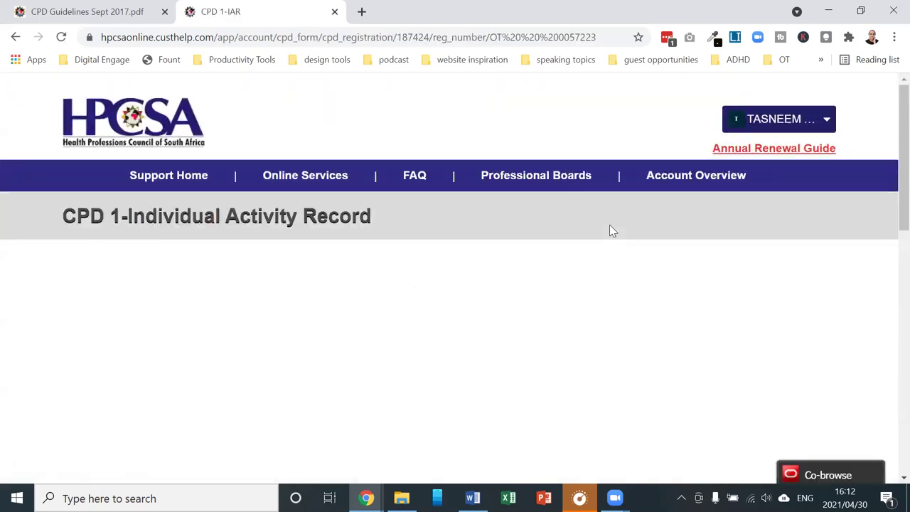
Examine the CPD 1-IAR form's instructions and its fields from service provider name through dates, CPD type, points and document upload.
{"action": "scroll", "coordinate": [612, 230], "scroll_direction": "down", "scroll_amount": 2}
{"action": "scroll", "coordinate": [610, 229], "scroll_direction": "down", "scroll_amount": 1}
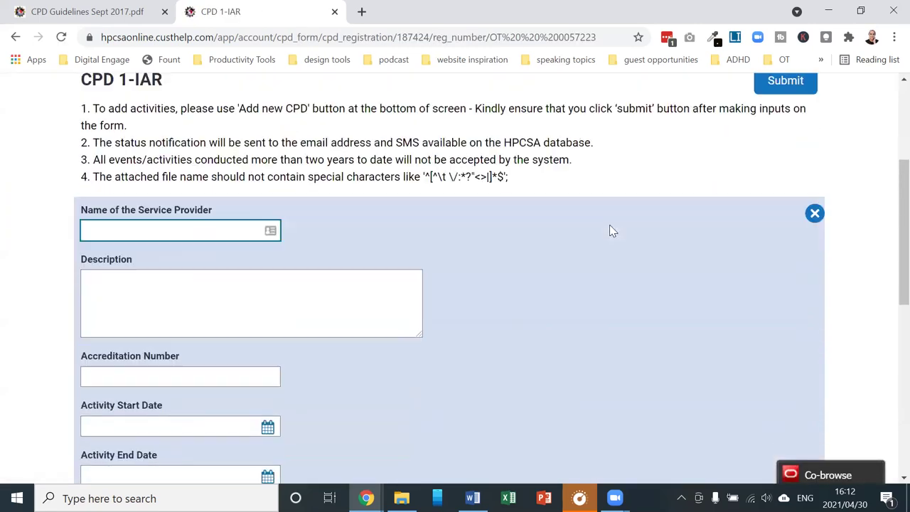
{"action": "scroll", "coordinate": [128, 159], "scroll_direction": "down", "scroll_amount": 5}
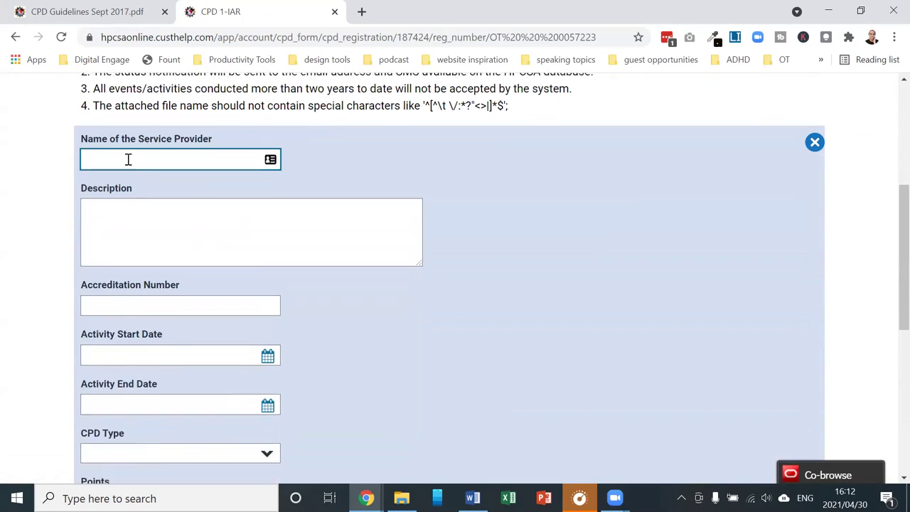
{"action": "scroll", "coordinate": [158, 197], "scroll_direction": "down", "scroll_amount": 1}
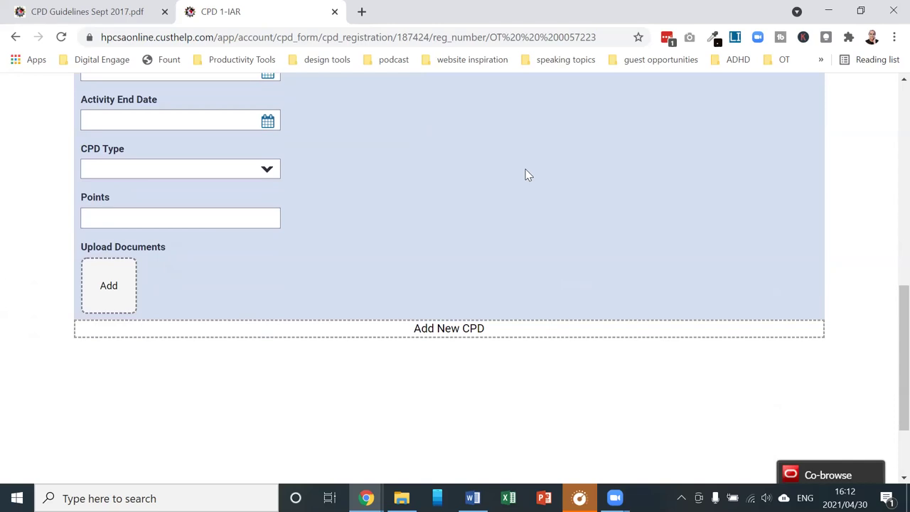
{"action": "scroll", "coordinate": [526, 174], "scroll_direction": "up", "scroll_amount": 6}
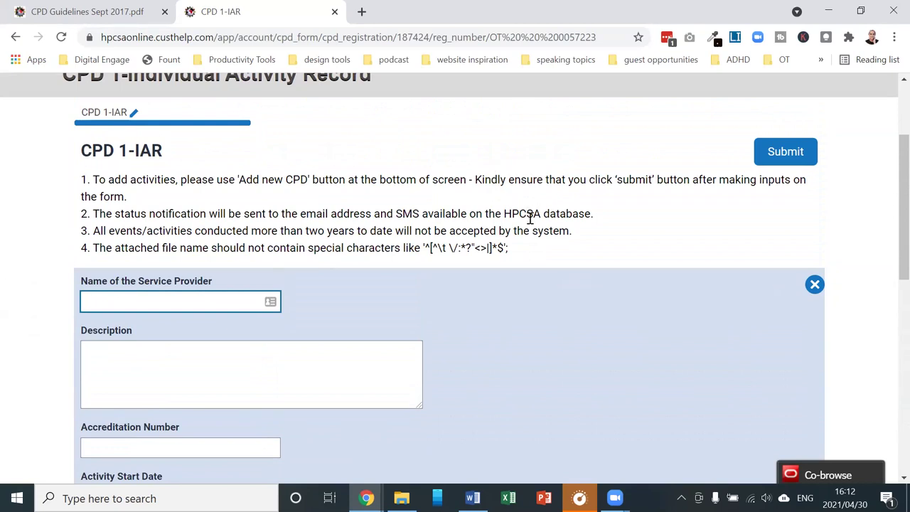
{"action": "scroll", "coordinate": [530, 218], "scroll_direction": "down", "scroll_amount": 1}
{"action": "scroll", "coordinate": [530, 218], "scroll_direction": "down", "scroll_amount": 1}
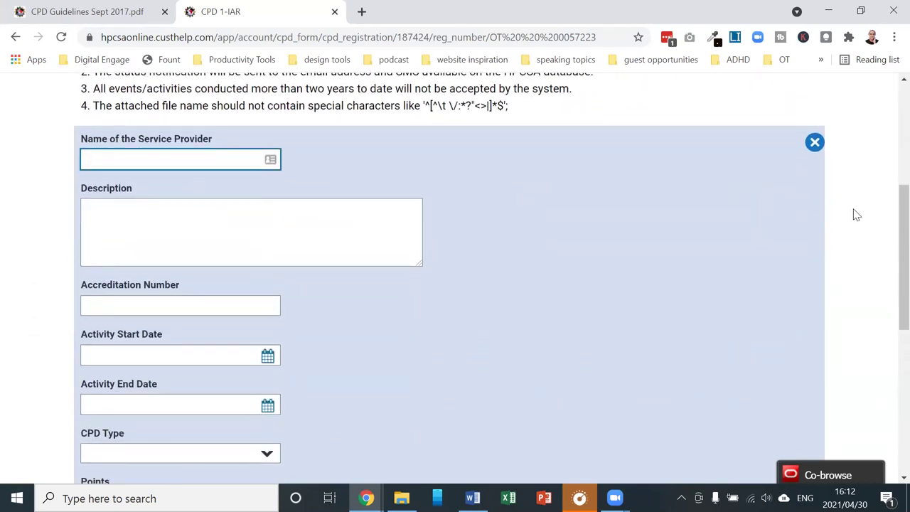
{"action": "scroll", "coordinate": [853, 213], "scroll_direction": "up", "scroll_amount": 1}
{"action": "scroll", "coordinate": [643, 203], "scroll_direction": "up", "scroll_amount": 1}
{"action": "scroll", "coordinate": [641, 199], "scroll_direction": "down", "scroll_amount": 7}
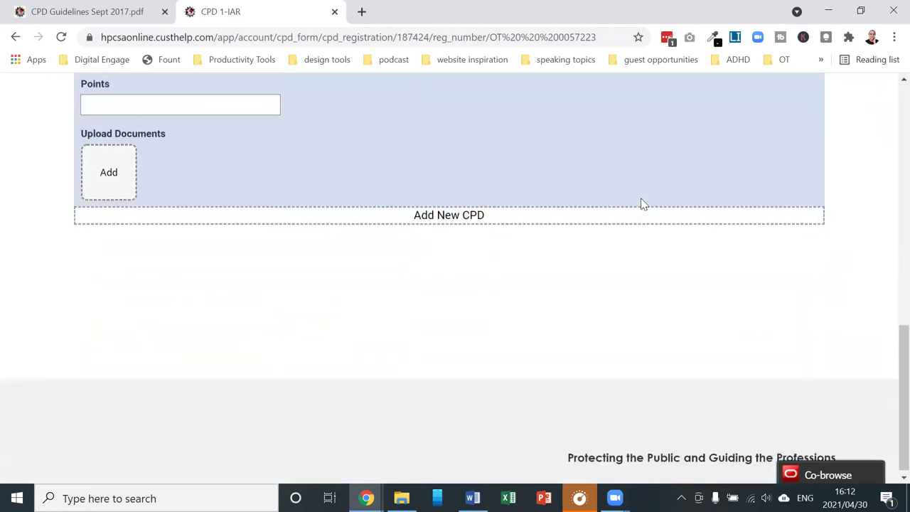
{"action": "scroll", "coordinate": [641, 203], "scroll_direction": "up", "scroll_amount": 3}
{"action": "scroll", "coordinate": [641, 205], "scroll_direction": "up", "scroll_amount": 3}
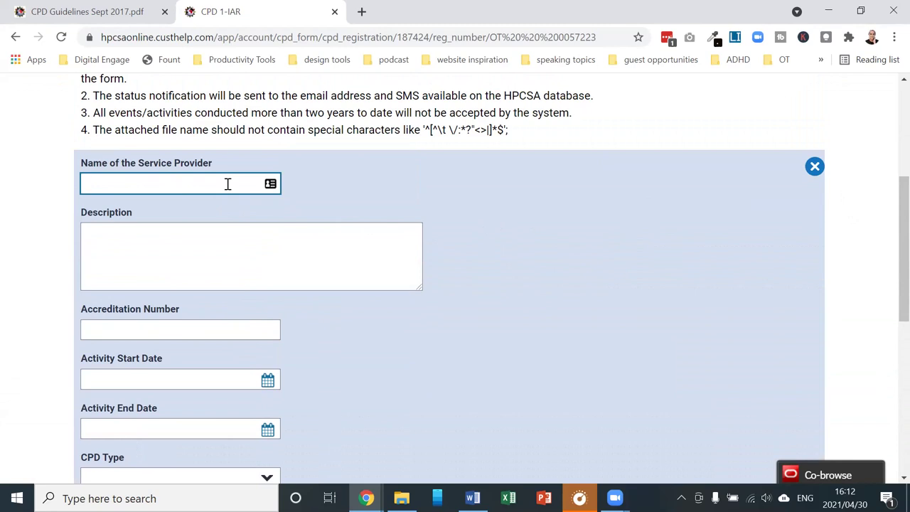
{"action": "scroll", "coordinate": [228, 184], "scroll_direction": "down", "scroll_amount": 1}
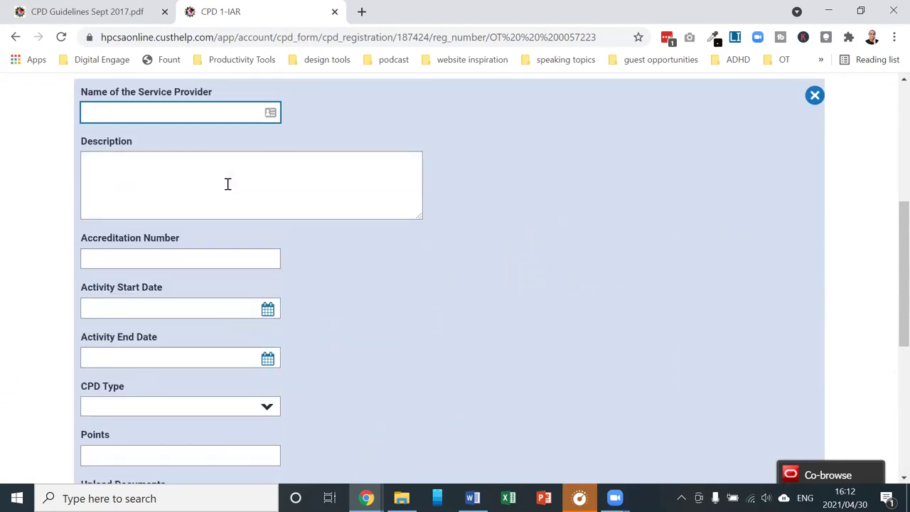
{"action": "scroll", "coordinate": [250, 185], "scroll_direction": "down", "scroll_amount": 1}
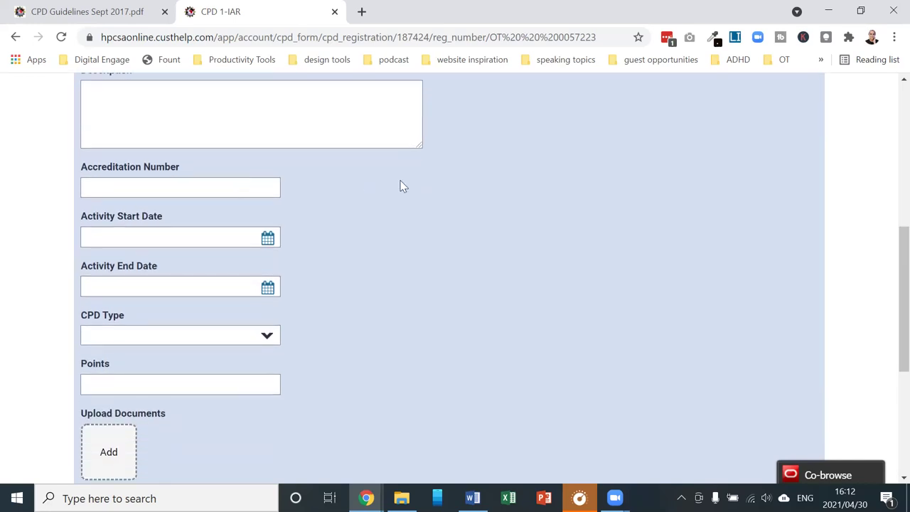
{"action": "scroll", "coordinate": [401, 185], "scroll_direction": "down", "scroll_amount": 1}
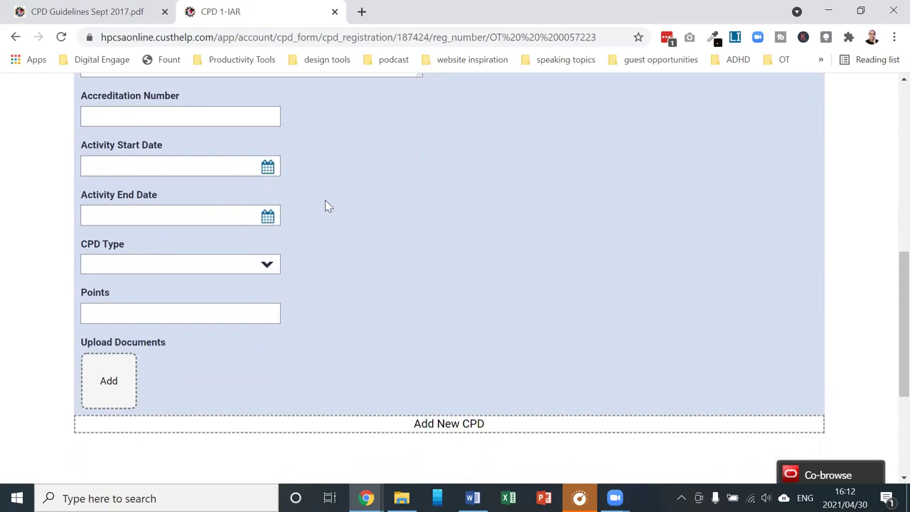
{"action": "scroll", "coordinate": [330, 199], "scroll_direction": "down", "scroll_amount": 1}
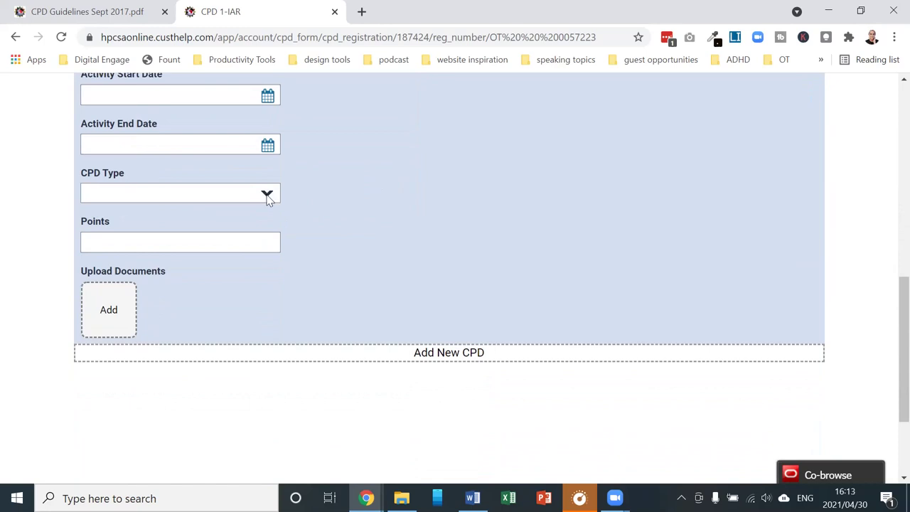
Check the CPD Type options, set the first activity's CPD type to Clinical and select its Points field.
{"action": "left_click", "coordinate": [268, 197]}
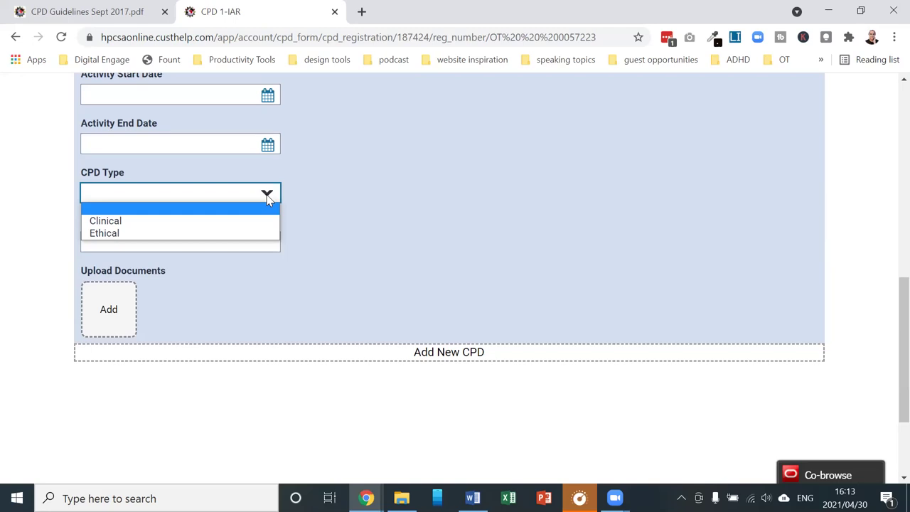
{"action": "left_click", "coordinate": [357, 197]}
{"action": "scroll", "coordinate": [358, 197], "scroll_direction": "down", "scroll_amount": 1}
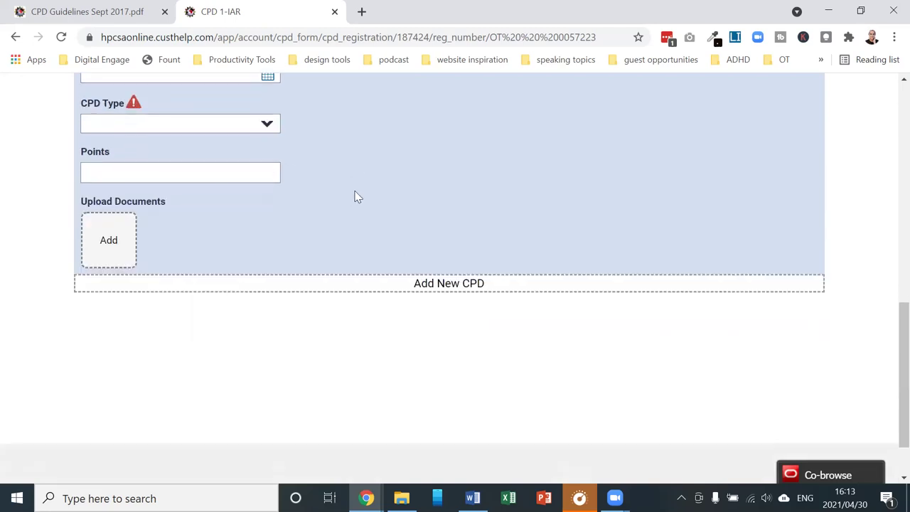
{"action": "scroll", "coordinate": [355, 197], "scroll_direction": "up", "scroll_amount": 2}
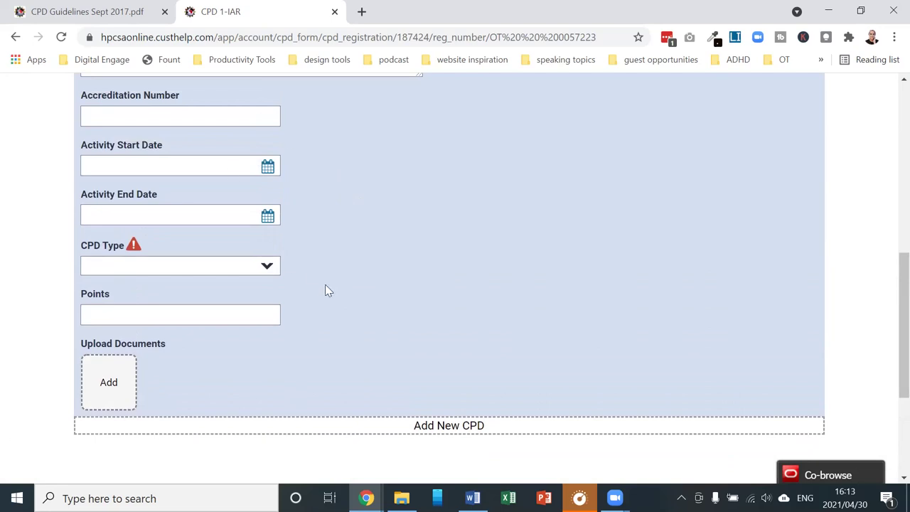
{"action": "scroll", "coordinate": [327, 290], "scroll_direction": "down", "scroll_amount": 1}
{"action": "left_click", "coordinate": [265, 195]}
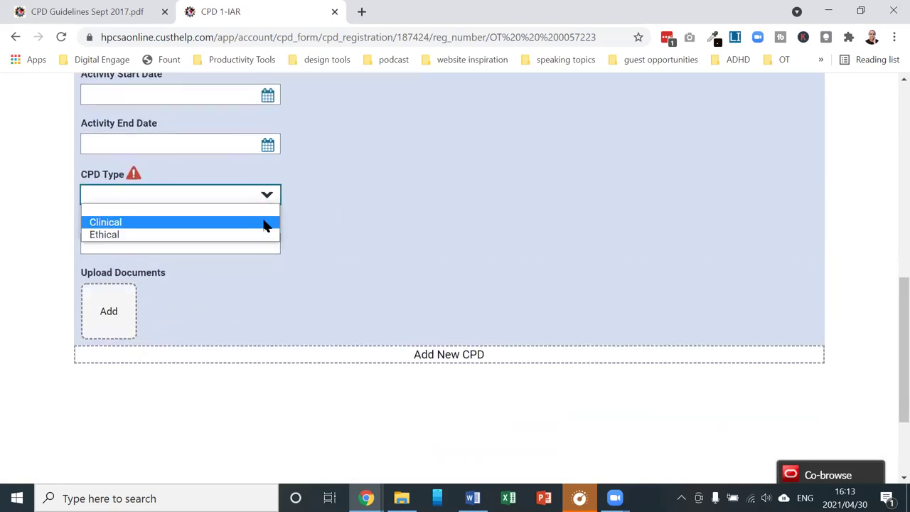
{"action": "left_click", "coordinate": [264, 222]}
{"action": "left_click", "coordinate": [258, 244]}
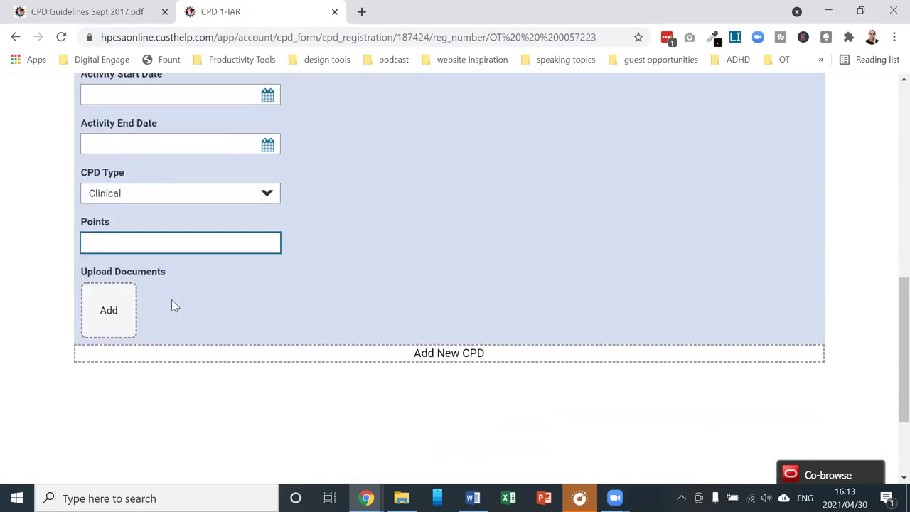
Add a second CPD activity entry, set its CPD type to Ethical and select its Points field.
{"action": "scroll", "coordinate": [325, 265], "scroll_direction": "up", "scroll_amount": 3}
{"action": "scroll", "coordinate": [374, 262], "scroll_direction": "down", "scroll_amount": 3}
{"action": "scroll", "coordinate": [431, 257], "scroll_direction": "down", "scroll_amount": 2}
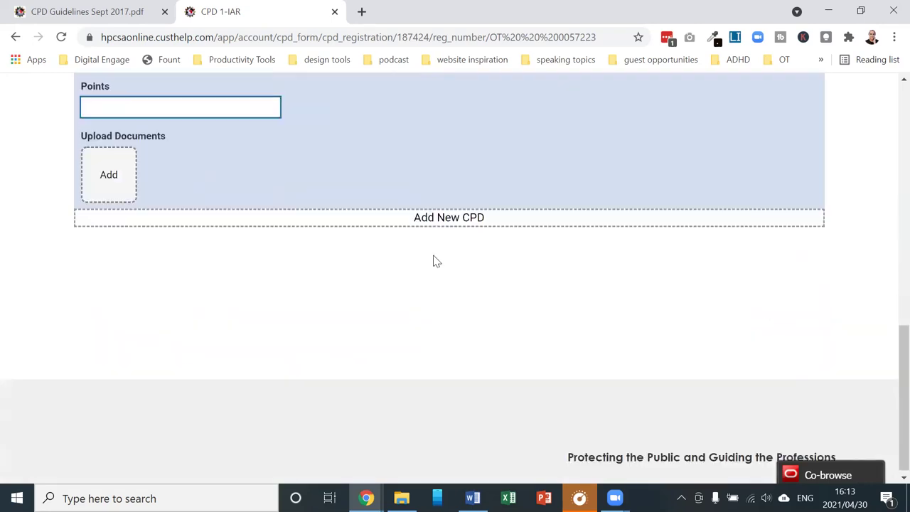
{"action": "left_click", "coordinate": [431, 216]}
{"action": "scroll", "coordinate": [357, 183], "scroll_direction": "down", "scroll_amount": 2}
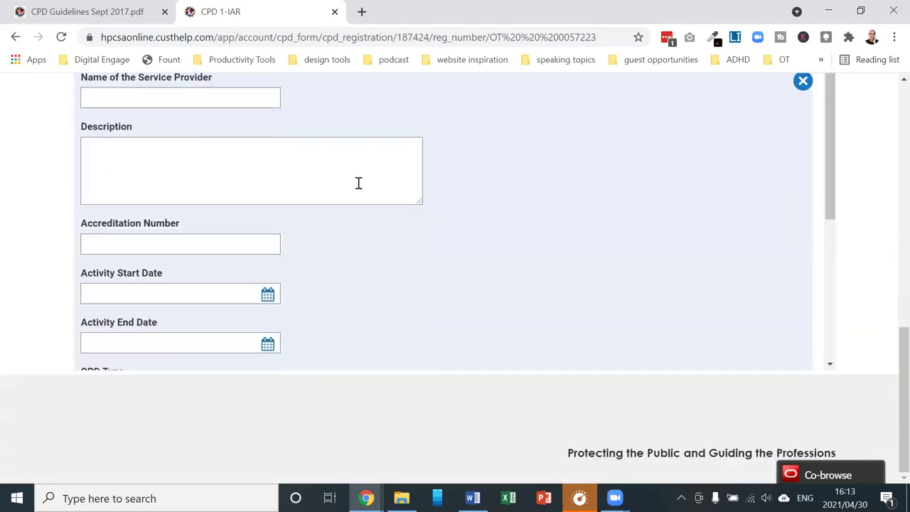
{"action": "scroll", "coordinate": [358, 179], "scroll_direction": "down", "scroll_amount": 3}
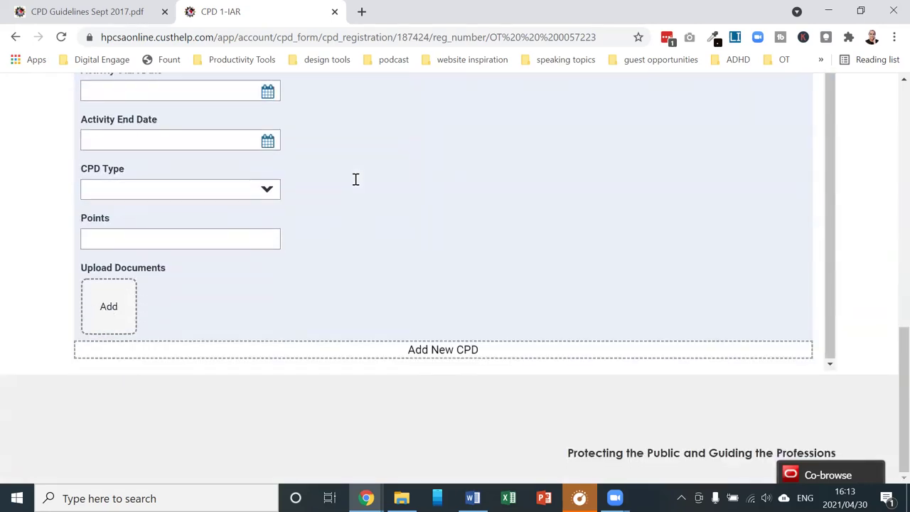
{"action": "left_click", "coordinate": [269, 190]}
{"action": "left_click", "coordinate": [260, 227]}
{"action": "left_click", "coordinate": [260, 236]}
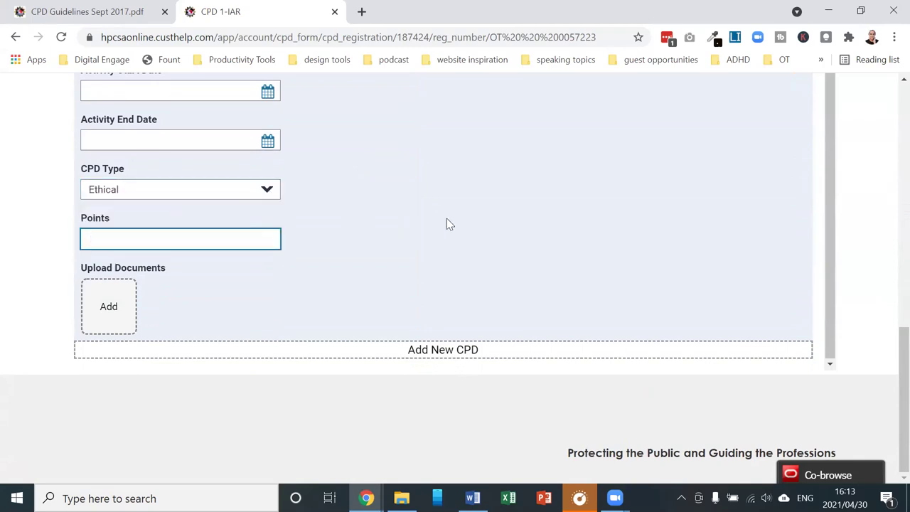
Add a third CPD activity entry below the Ethical one and check its blank fields.
{"action": "left_click", "coordinate": [535, 350]}
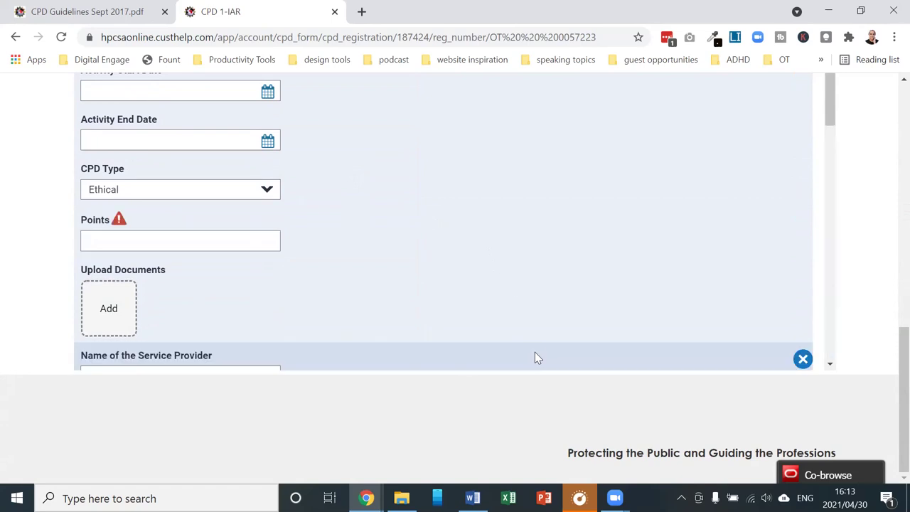
{"action": "scroll", "coordinate": [535, 344], "scroll_direction": "down", "scroll_amount": 7}
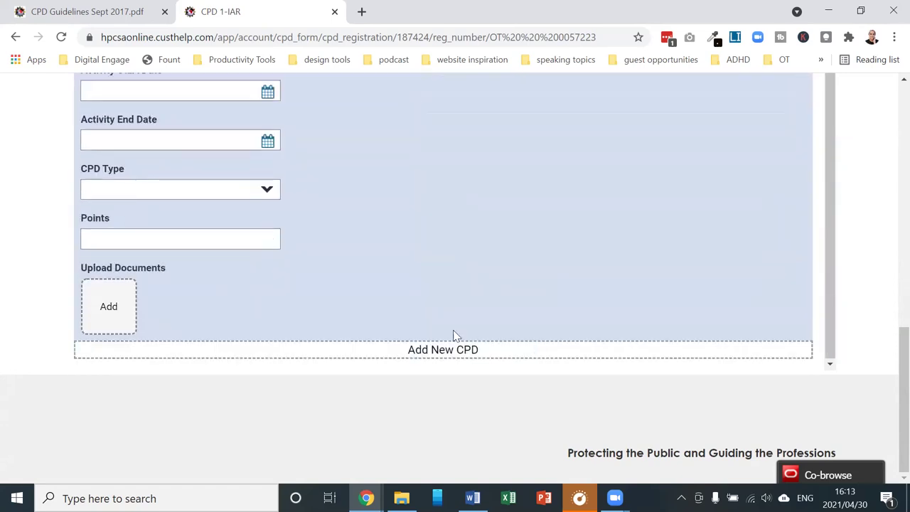
{"action": "scroll", "coordinate": [697, 298], "scroll_direction": "up", "scroll_amount": 8}
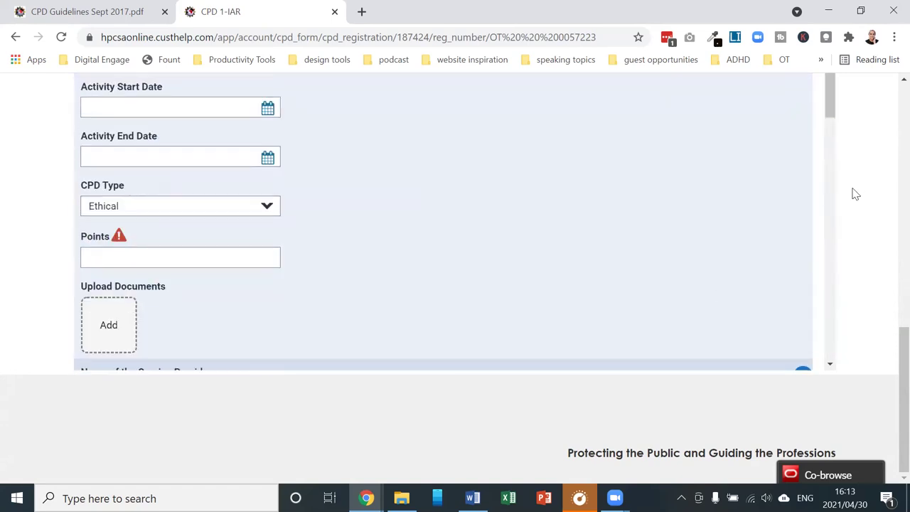
{"action": "scroll", "coordinate": [662, 267], "scroll_direction": "down", "scroll_amount": 4}
{"action": "scroll", "coordinate": [649, 274], "scroll_direction": "up", "scroll_amount": 2}
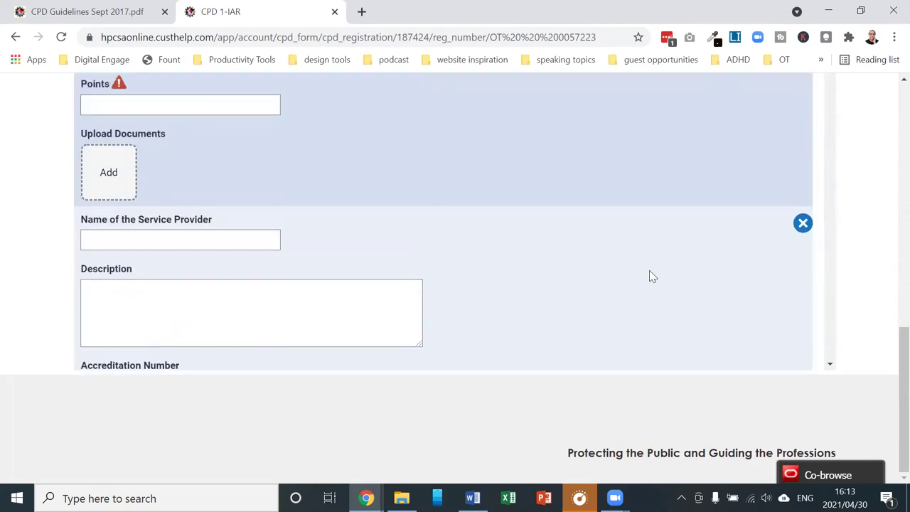
Look through the stacked activity entries on the CPD 1-IAR form, from the last entry back up to the submission instructions.
{"action": "scroll", "coordinate": [645, 281], "scroll_direction": "up", "scroll_amount": 10}
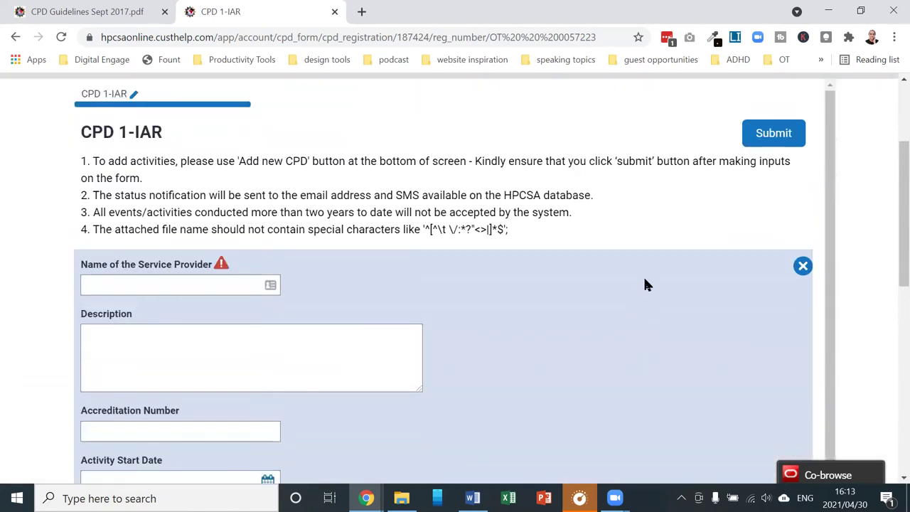
{"action": "scroll", "coordinate": [645, 283], "scroll_direction": "down", "scroll_amount": 10}
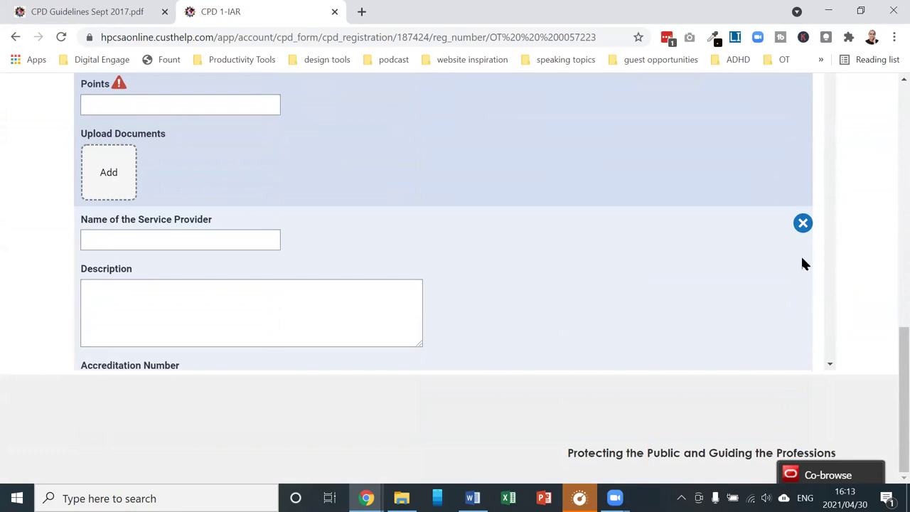
{"action": "scroll", "coordinate": [789, 265], "scroll_direction": "down", "scroll_amount": 3}
{"action": "scroll", "coordinate": [779, 265], "scroll_direction": "up", "scroll_amount": 1}
{"action": "scroll", "coordinate": [779, 264], "scroll_direction": "down", "scroll_amount": 3}
{"action": "scroll", "coordinate": [887, 291], "scroll_direction": "up", "scroll_amount": 3}
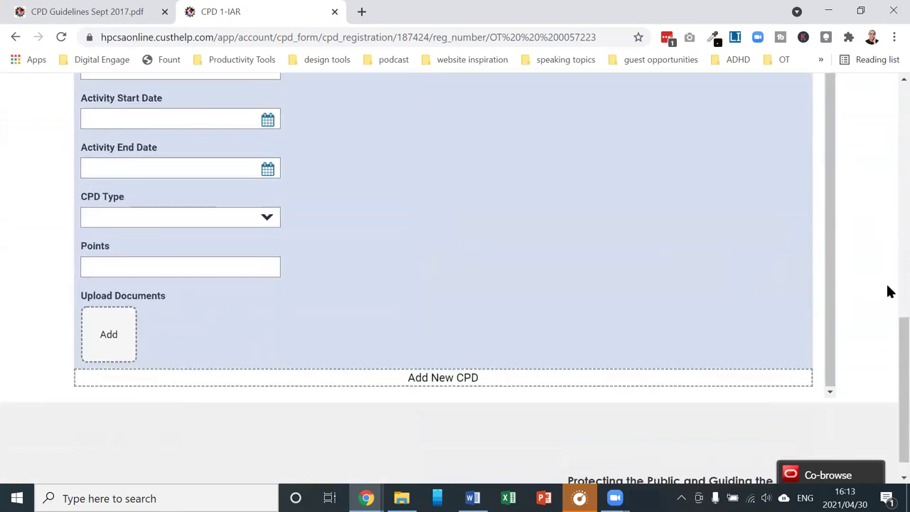
{"action": "scroll", "coordinate": [869, 268], "scroll_direction": "up", "scroll_amount": 6}
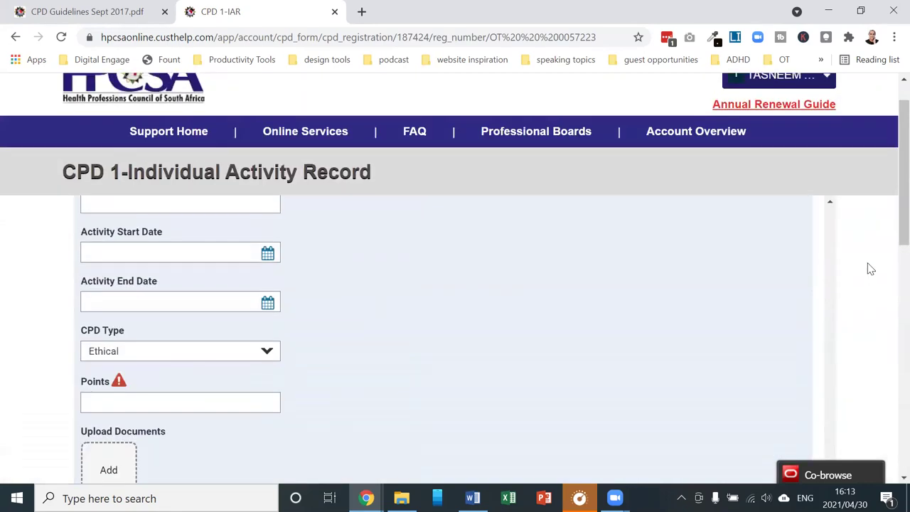
{"action": "scroll", "coordinate": [869, 278], "scroll_direction": "down", "scroll_amount": 1}
{"action": "scroll", "coordinate": [647, 271], "scroll_direction": "up", "scroll_amount": 3}
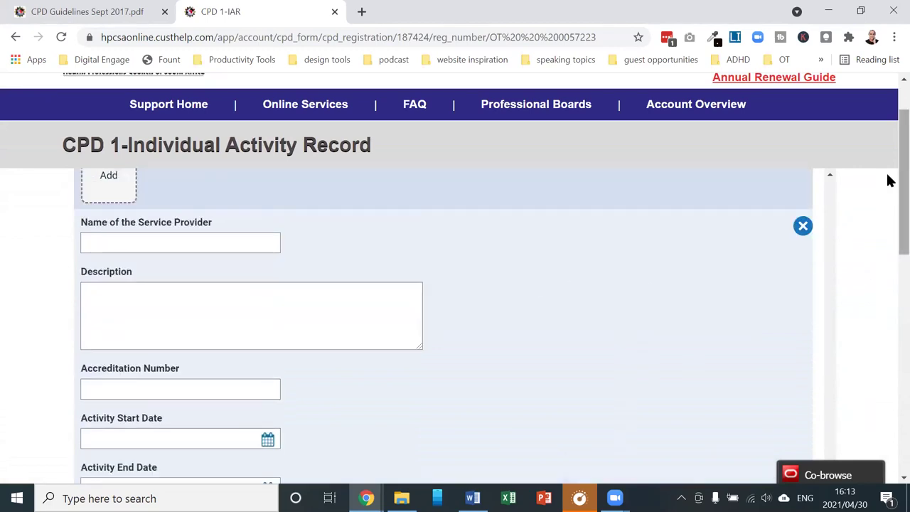
{"action": "scroll", "coordinate": [888, 206], "scroll_direction": "down", "scroll_amount": 1}
{"action": "scroll", "coordinate": [888, 211], "scroll_direction": "up", "scroll_amount": 1}
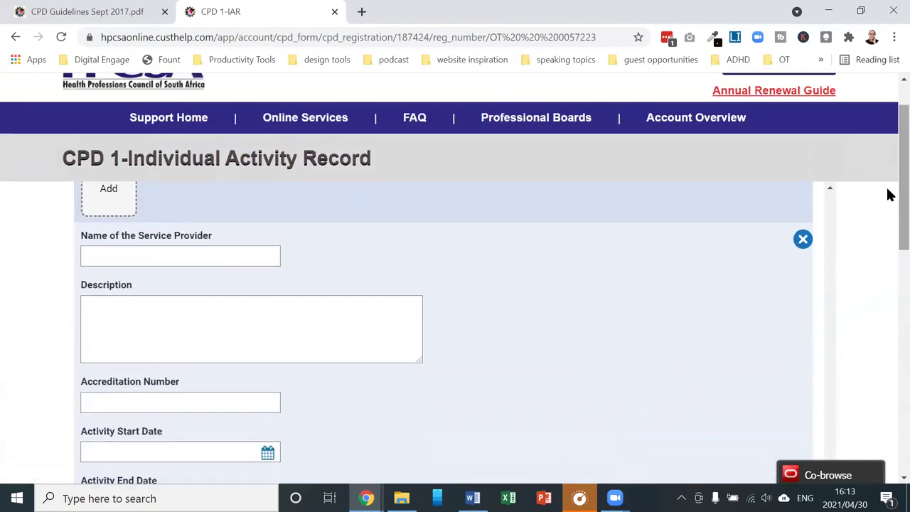
{"action": "scroll", "coordinate": [758, 315], "scroll_direction": "up", "scroll_amount": 5}
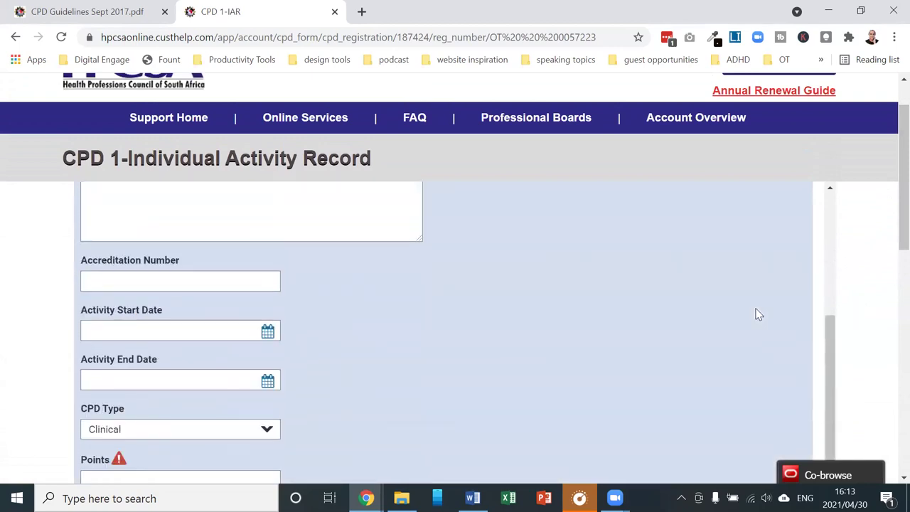
{"action": "scroll", "coordinate": [759, 314], "scroll_direction": "up", "scroll_amount": 1}
{"action": "scroll", "coordinate": [756, 315], "scroll_direction": "down", "scroll_amount": 2}
{"action": "scroll", "coordinate": [796, 275], "scroll_direction": "up", "scroll_amount": 2}
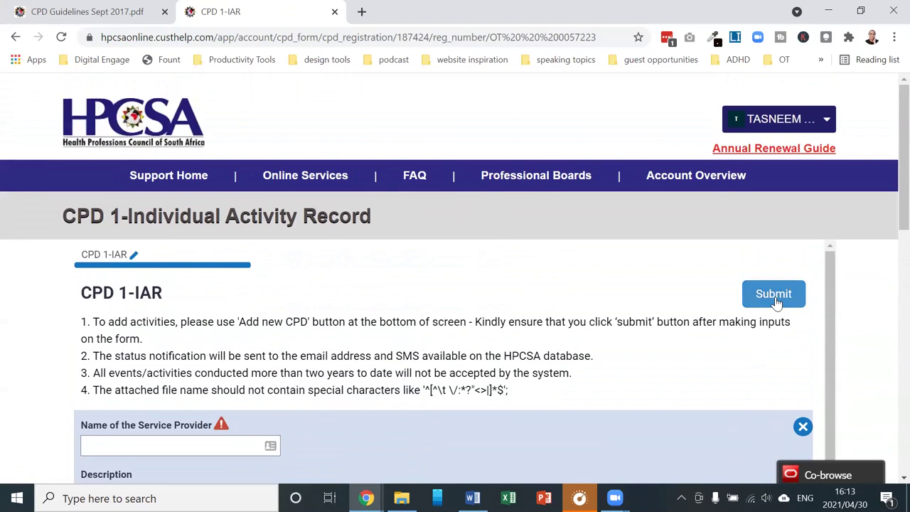
Try to submit the CPD 1-IAR form with its activity details left blank, and check which fields are mandatory.
{"action": "scroll", "coordinate": [695, 319], "scroll_direction": "down", "scroll_amount": 3}
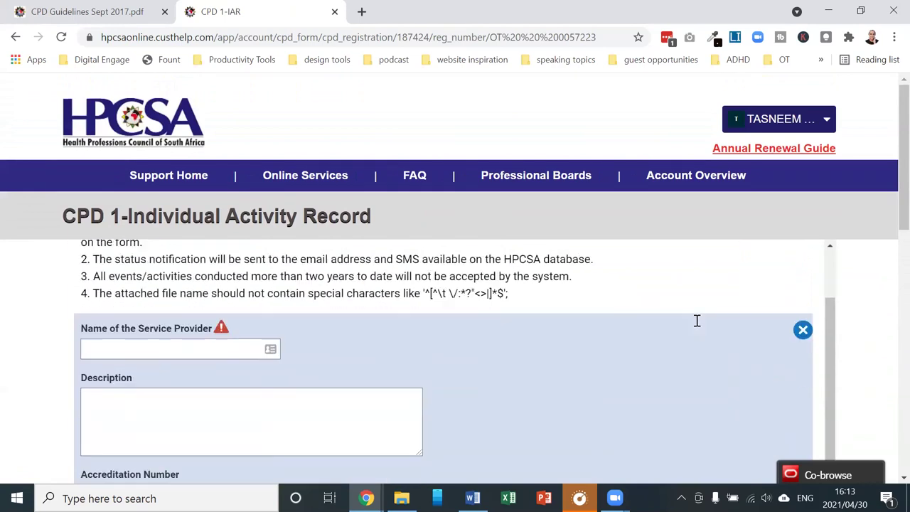
{"action": "scroll", "coordinate": [754, 299], "scroll_direction": "up", "scroll_amount": 3}
{"action": "left_click", "coordinate": [773, 299]}
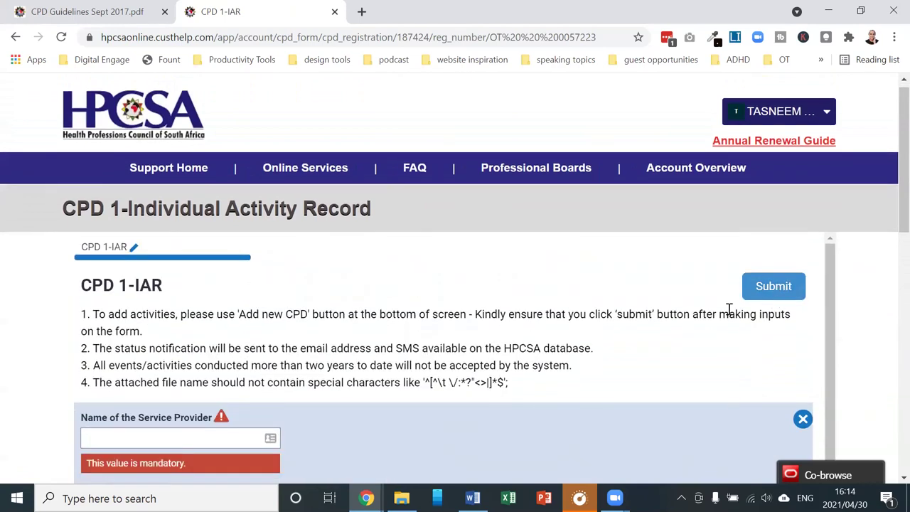
{"action": "scroll", "coordinate": [713, 293], "scroll_direction": "down", "scroll_amount": 6}
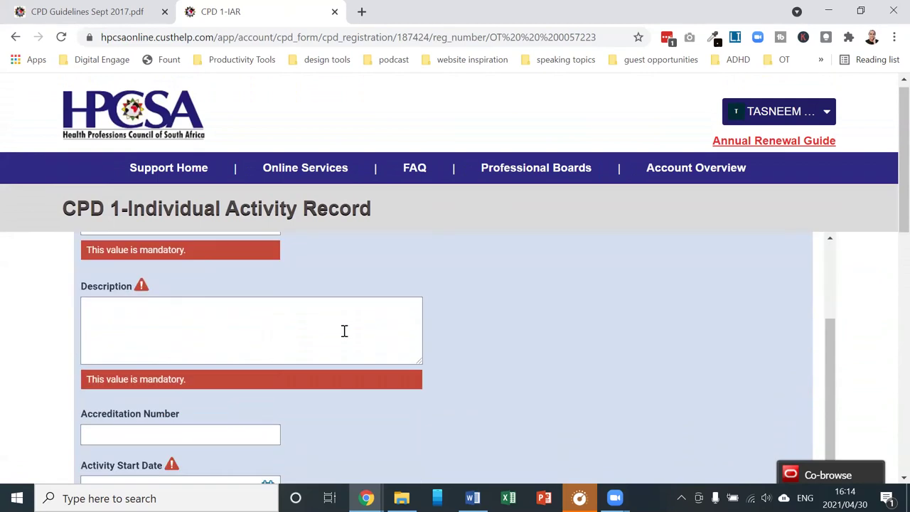
{"action": "scroll", "coordinate": [601, 335], "scroll_direction": "up", "scroll_amount": 7}
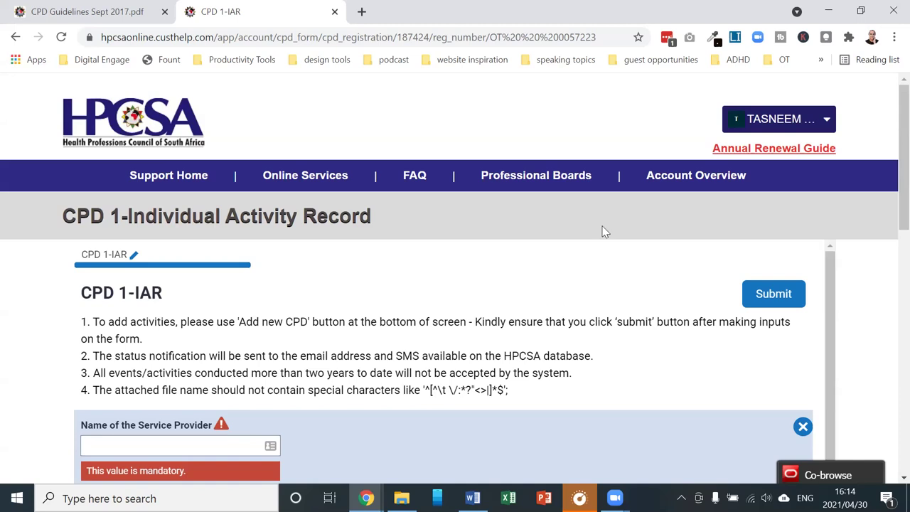
Return to the Account Overview and review its service requests, discussion questions and account links.
{"action": "left_click", "coordinate": [653, 182]}
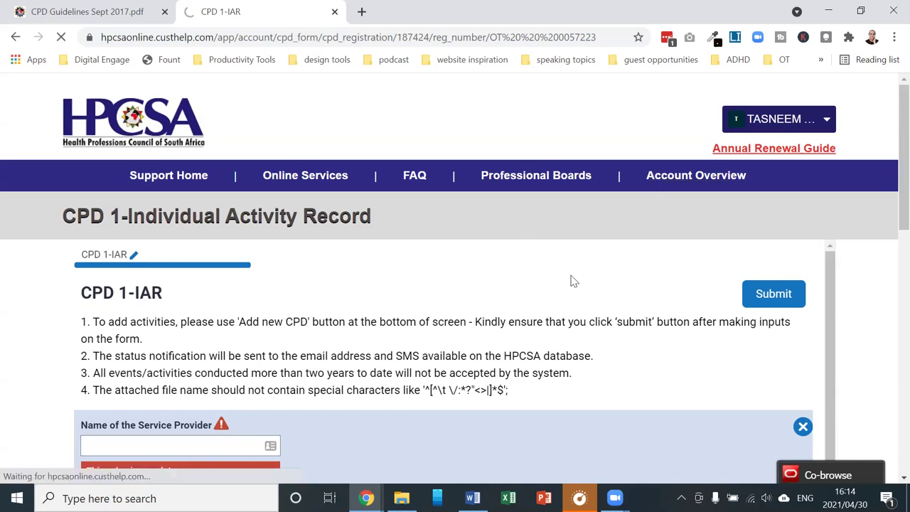
{"action": "scroll", "coordinate": [575, 281], "scroll_direction": "down", "scroll_amount": 2}
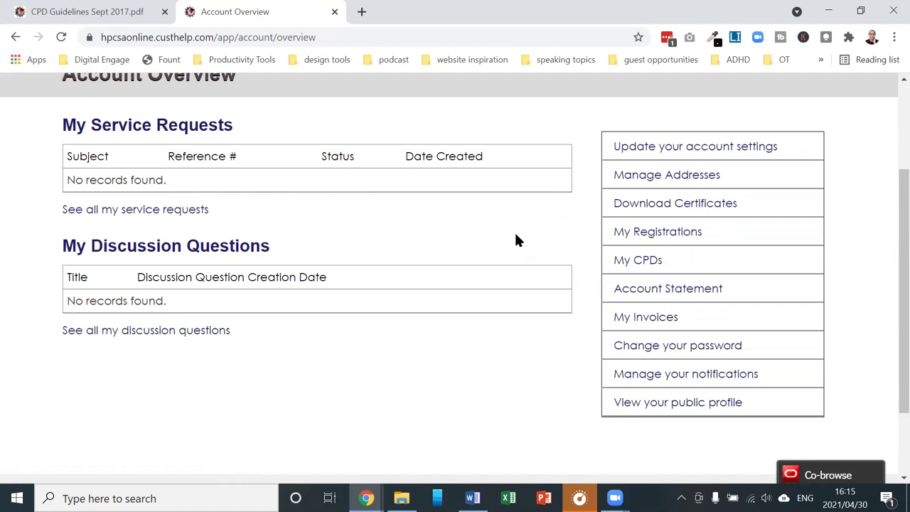
{"action": "scroll", "coordinate": [517, 240], "scroll_direction": "up", "scroll_amount": 2}
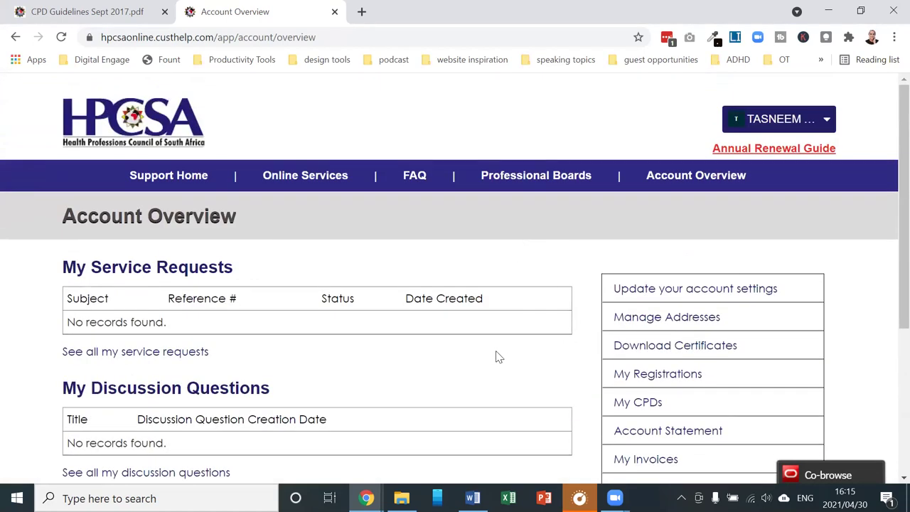
{"action": "scroll", "coordinate": [711, 370], "scroll_direction": "down", "scroll_amount": 2}
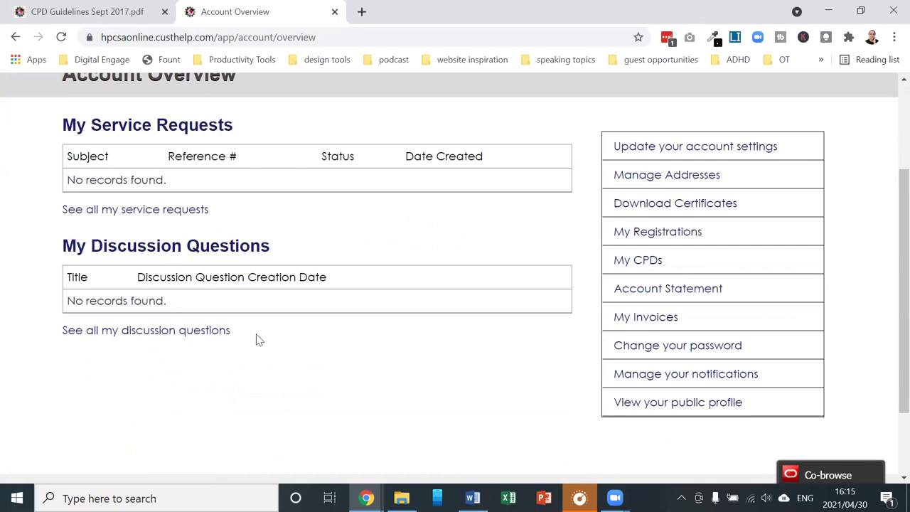
Open My CPDs, proceed to the listed registration's CPD details and review its points and compliance summary.
{"action": "left_click", "coordinate": [652, 262]}
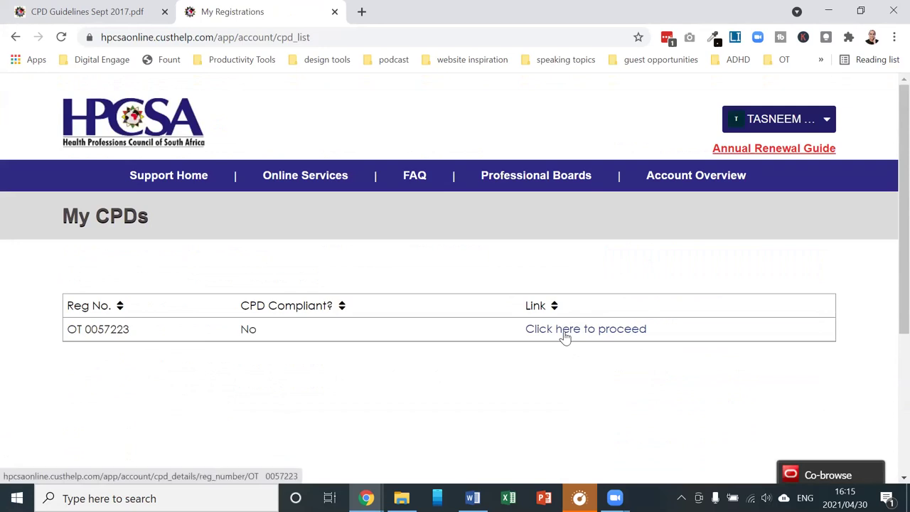
{"action": "left_click", "coordinate": [563, 331]}
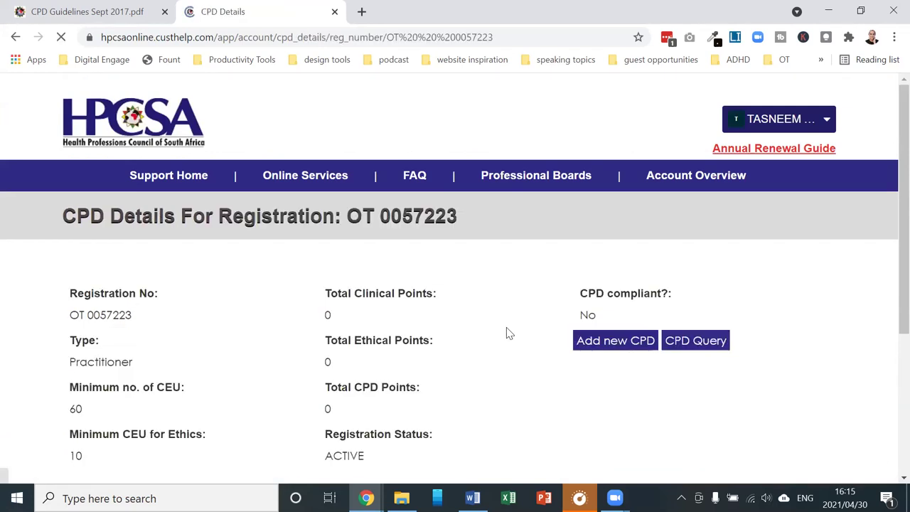
{"action": "scroll", "coordinate": [508, 334], "scroll_direction": "down", "scroll_amount": 2}
{"action": "scroll", "coordinate": [507, 333], "scroll_direction": "down", "scroll_amount": 2}
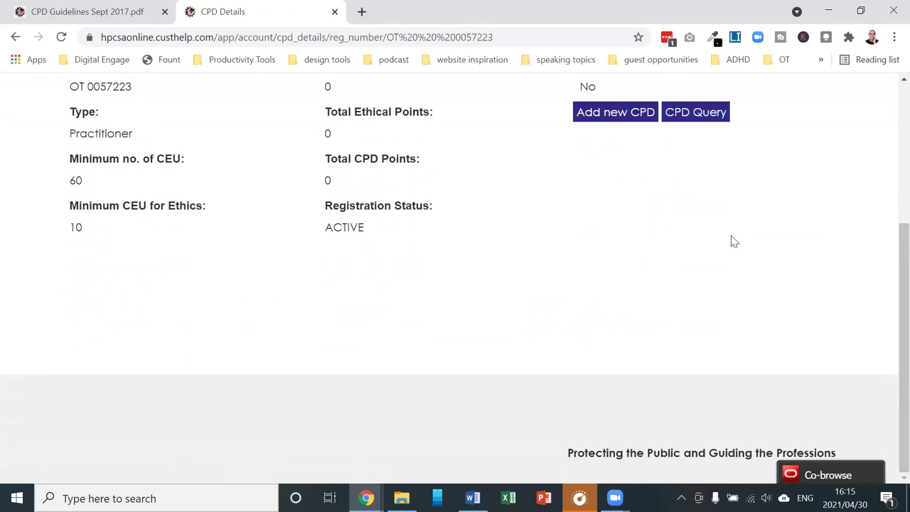
{"action": "scroll", "coordinate": [732, 241], "scroll_direction": "up", "scroll_amount": 2}
{"action": "scroll", "coordinate": [732, 241], "scroll_direction": "up", "scroll_amount": 2}
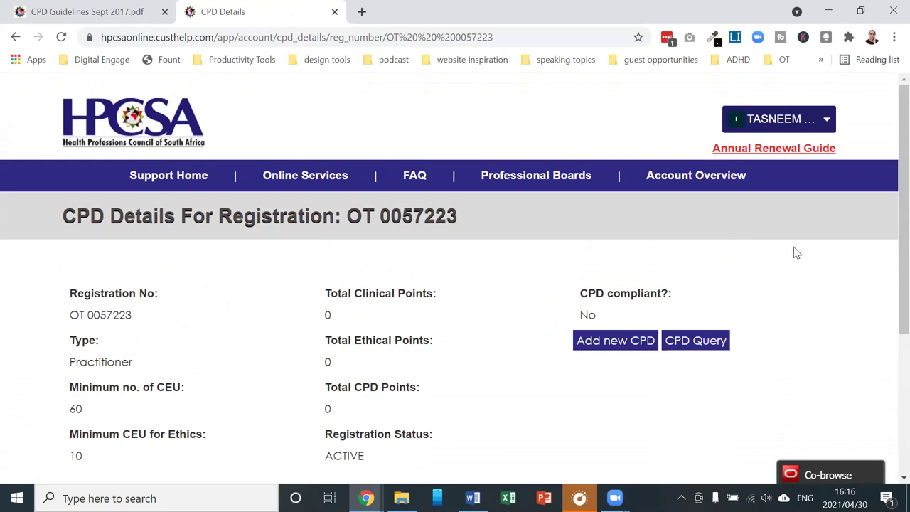
Log out of the HPCSA online account.
{"action": "left_click", "coordinate": [819, 122]}
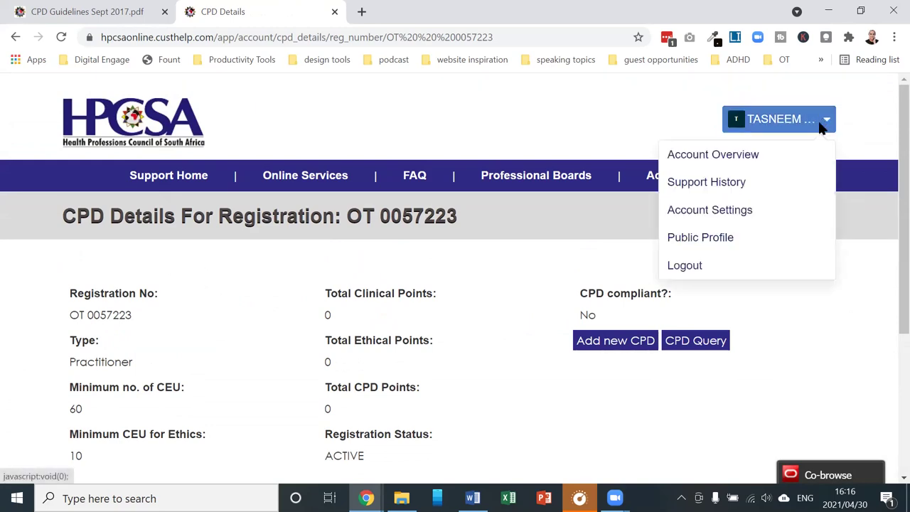
{"action": "left_click", "coordinate": [704, 270]}
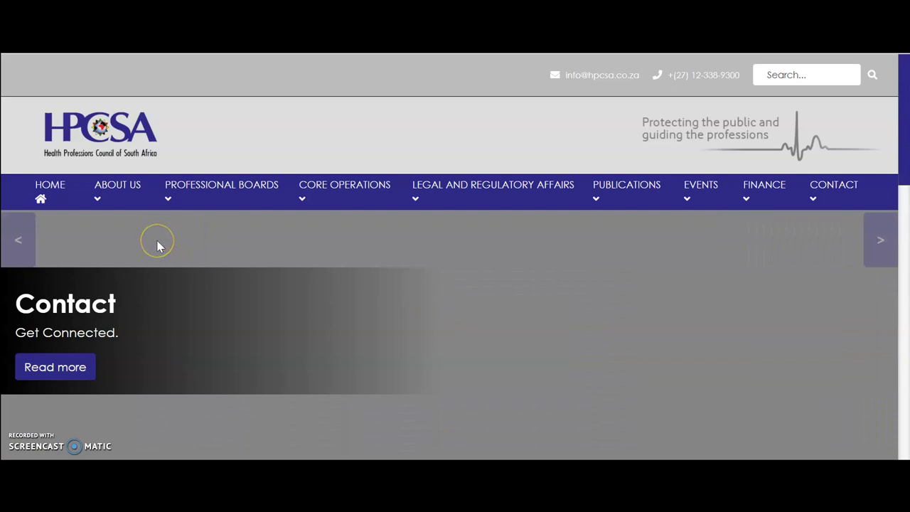
Find the Quick Links on the main HPCSA website's home page and open CPD.
{"action": "scroll", "coordinate": [302, 247], "scroll_direction": "down", "scroll_amount": 2}
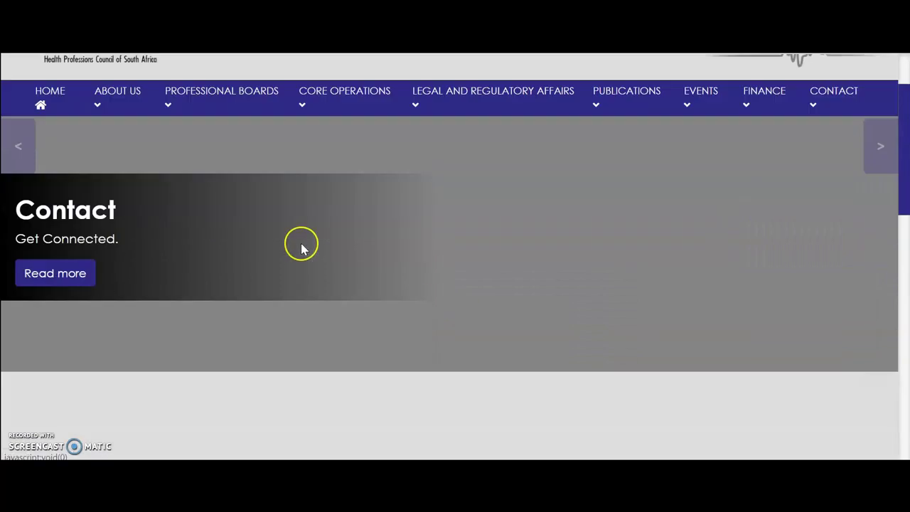
{"action": "scroll", "coordinate": [302, 248], "scroll_direction": "down", "scroll_amount": 5}
{"action": "scroll", "coordinate": [213, 214], "scroll_direction": "down", "scroll_amount": 2}
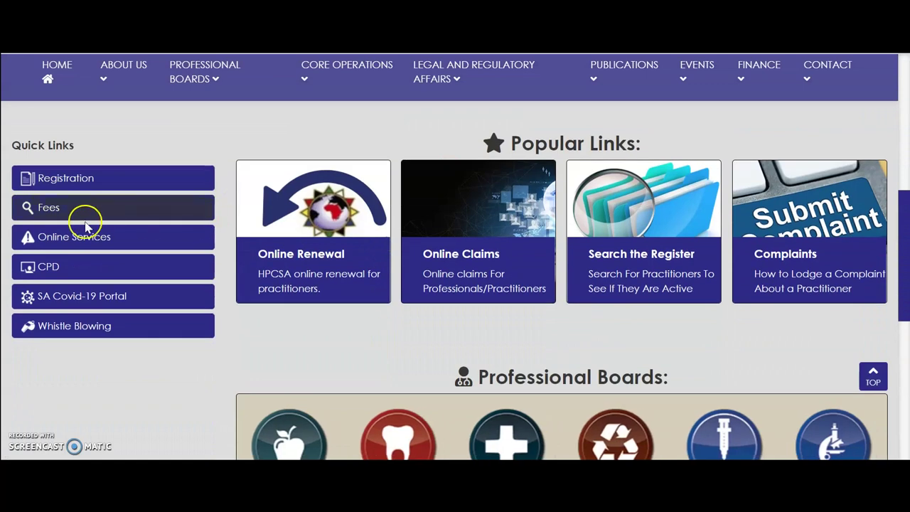
{"action": "left_click", "coordinate": [76, 269]}
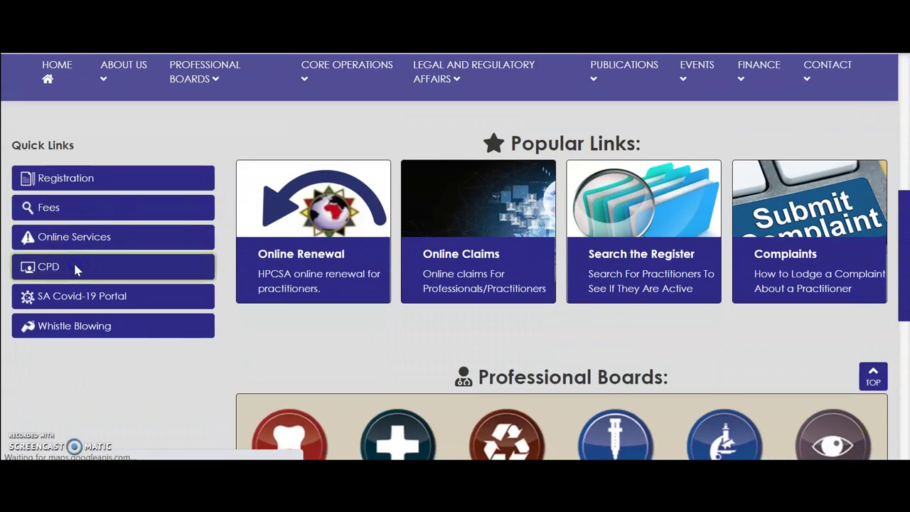